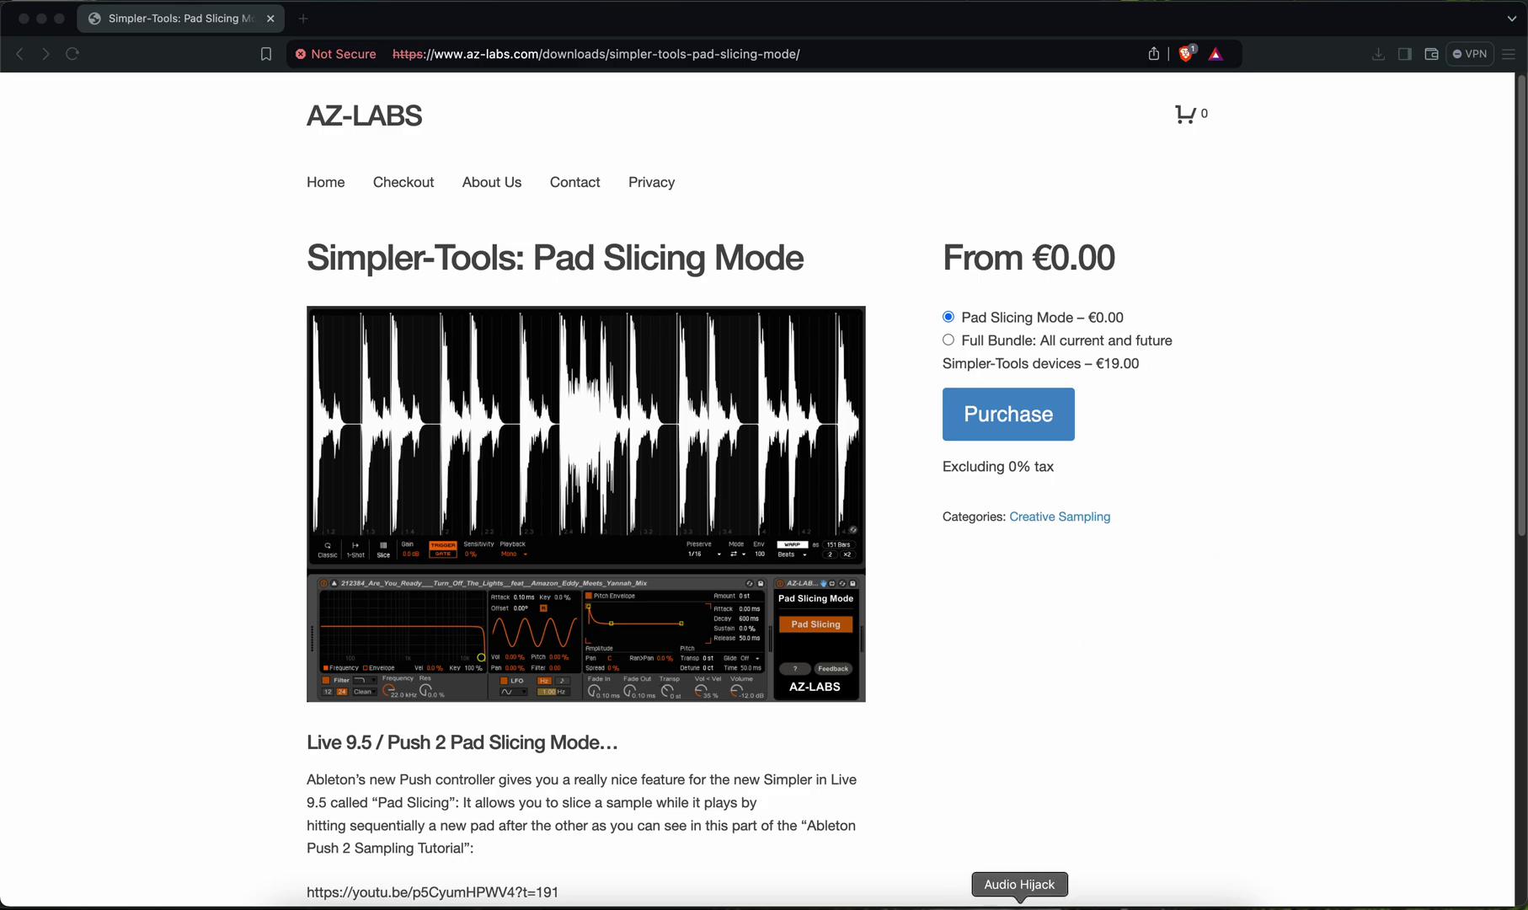
Start the Audio Hijack capture session, hide its window, and bring Ableton Live forward
{"action": "left_click", "coordinate": [1019, 905]}
{"action": "left_click", "coordinate": [943, 241]}
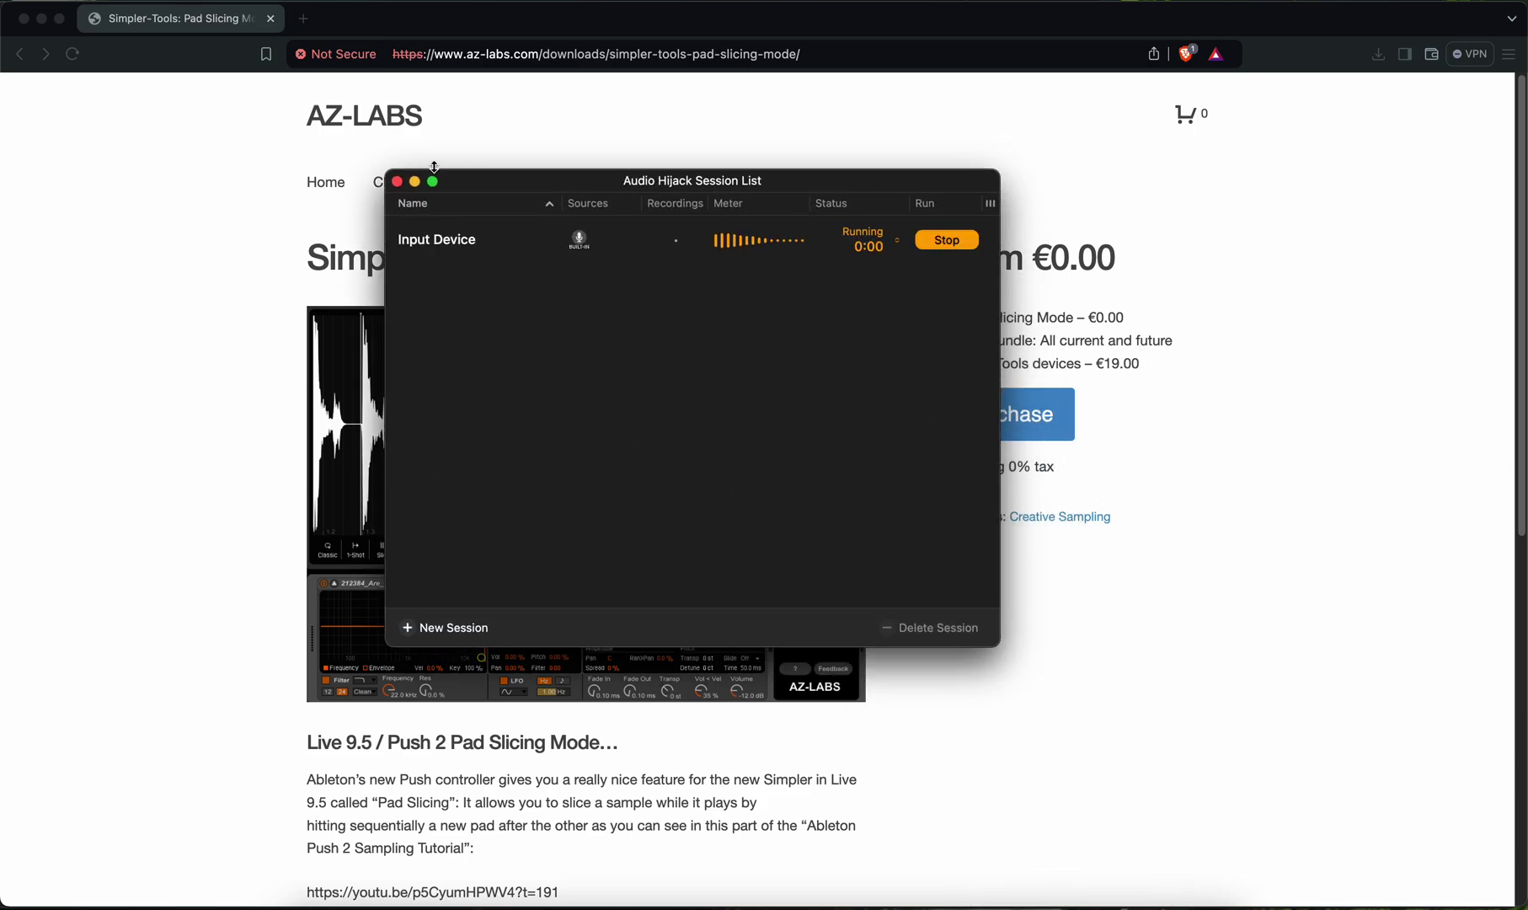
{"action": "left_click", "coordinate": [414, 181]}
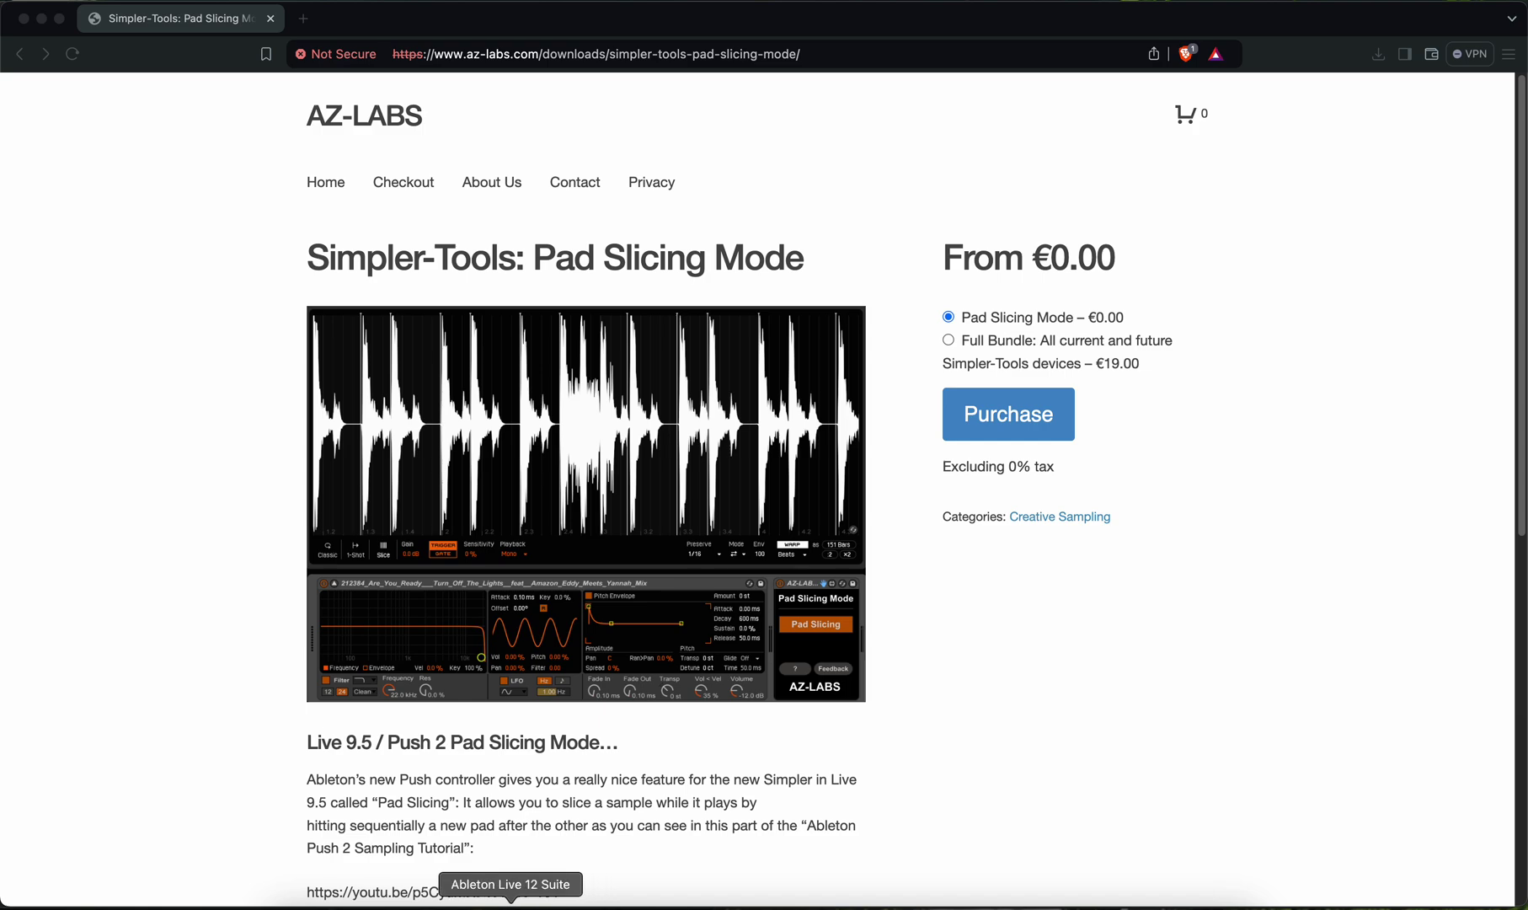
{"action": "left_click", "coordinate": [510, 905]}
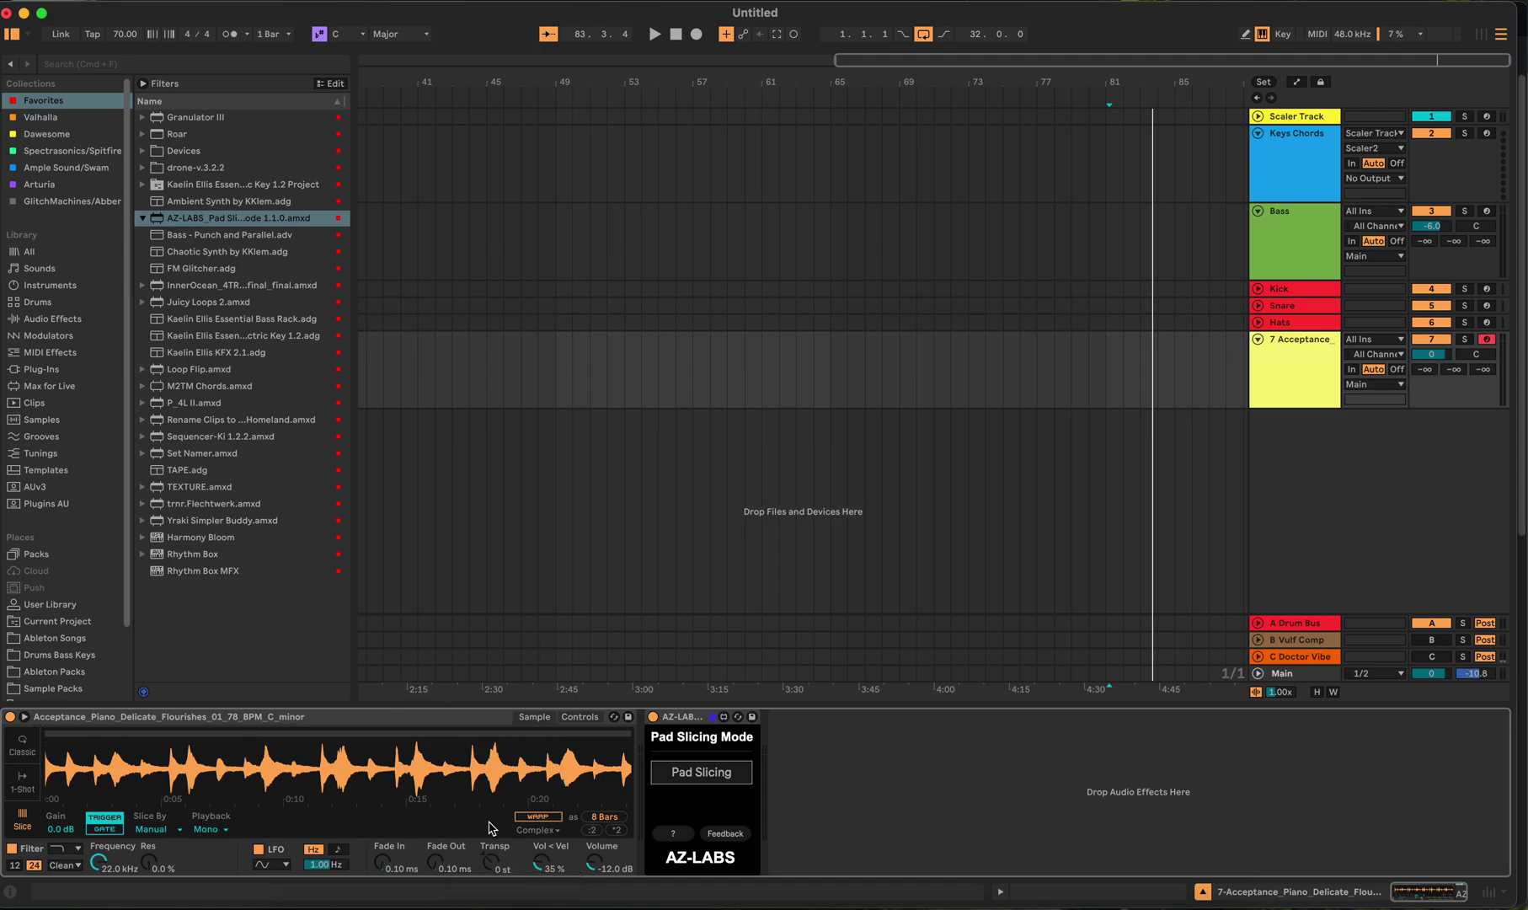
Keep Simpler's Slice By on Manual, add three test slice markers, undo them, and return to Brave
{"action": "left_click", "coordinate": [173, 832]}
{"action": "left_click", "coordinate": [167, 882]}
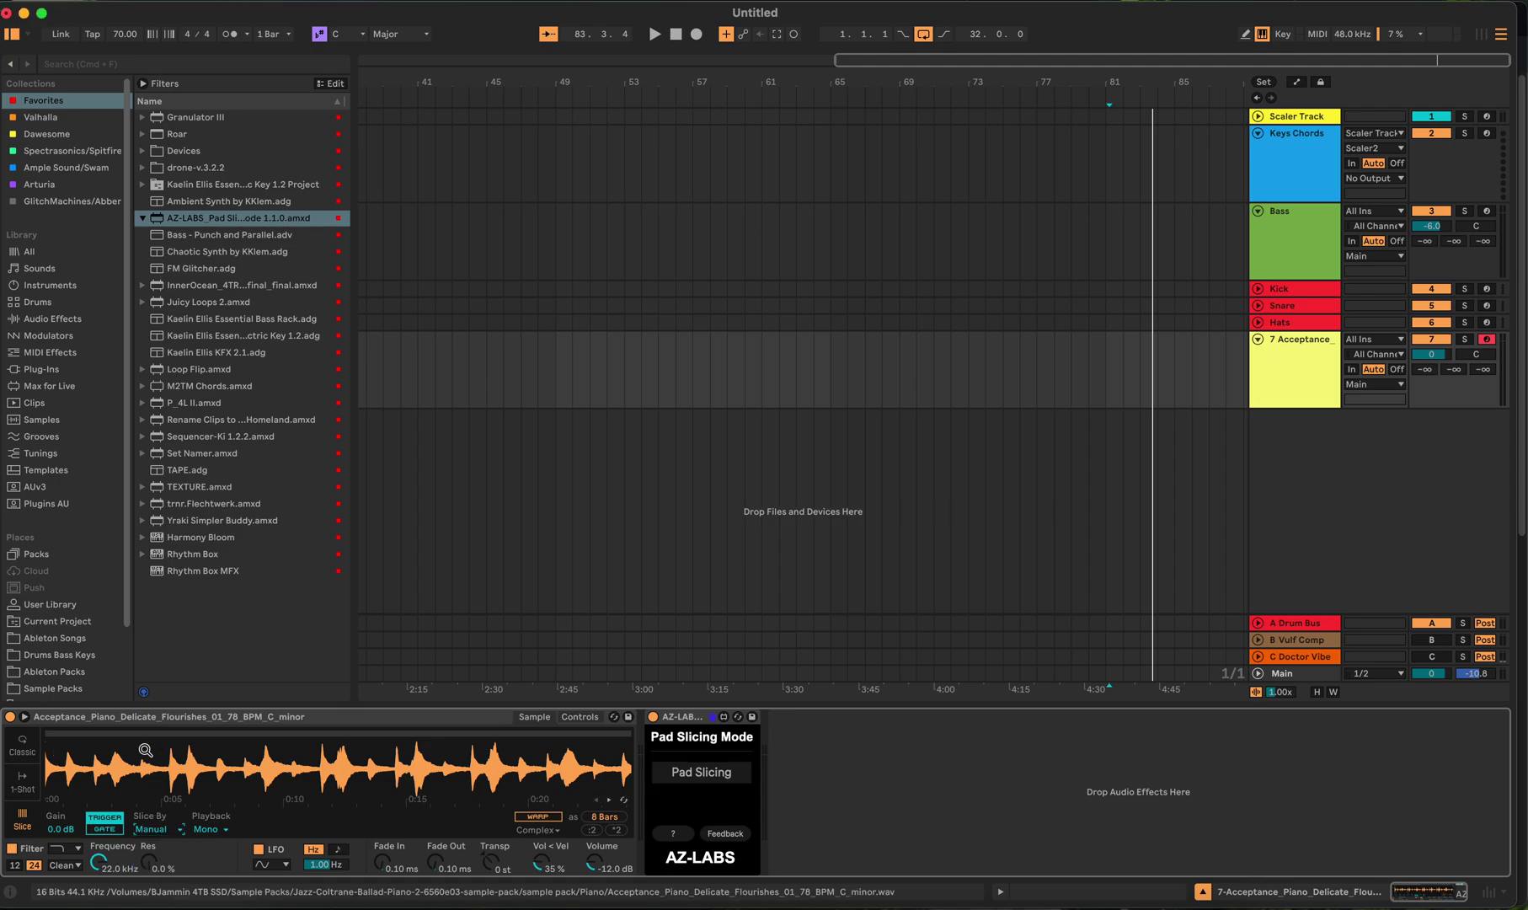
{"action": "double_click", "coordinate": [67, 734]}
{"action": "double_click", "coordinate": [94, 736]}
{"action": "double_click", "coordinate": [113, 736]}
{"action": "key", "text": "super+z"}
{"action": "key", "text": "super+z"}
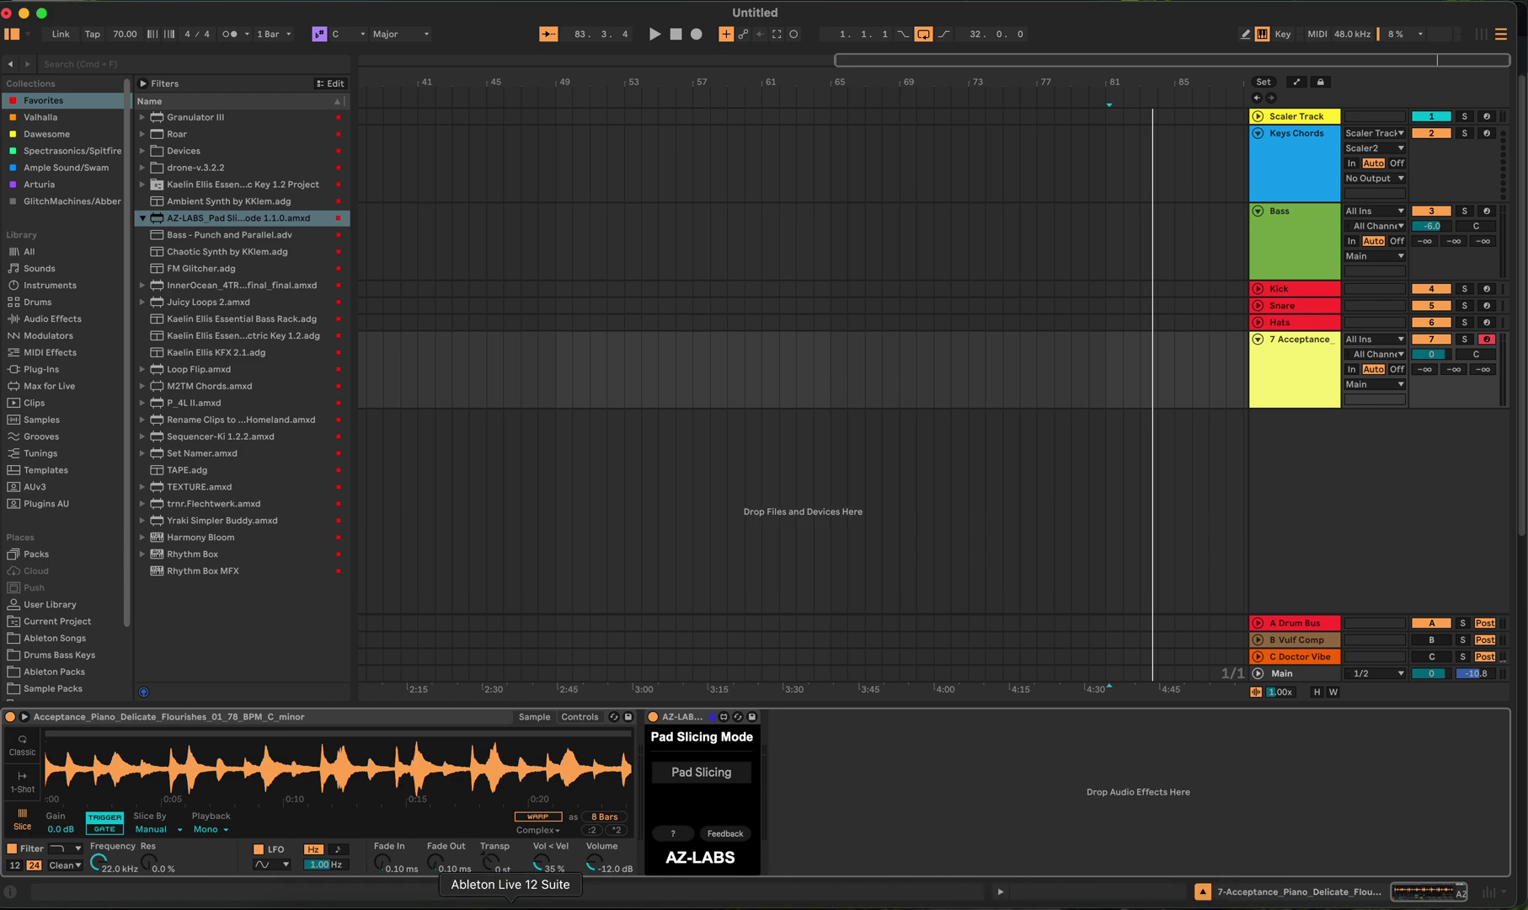
{"action": "left_click", "coordinate": [381, 901]}
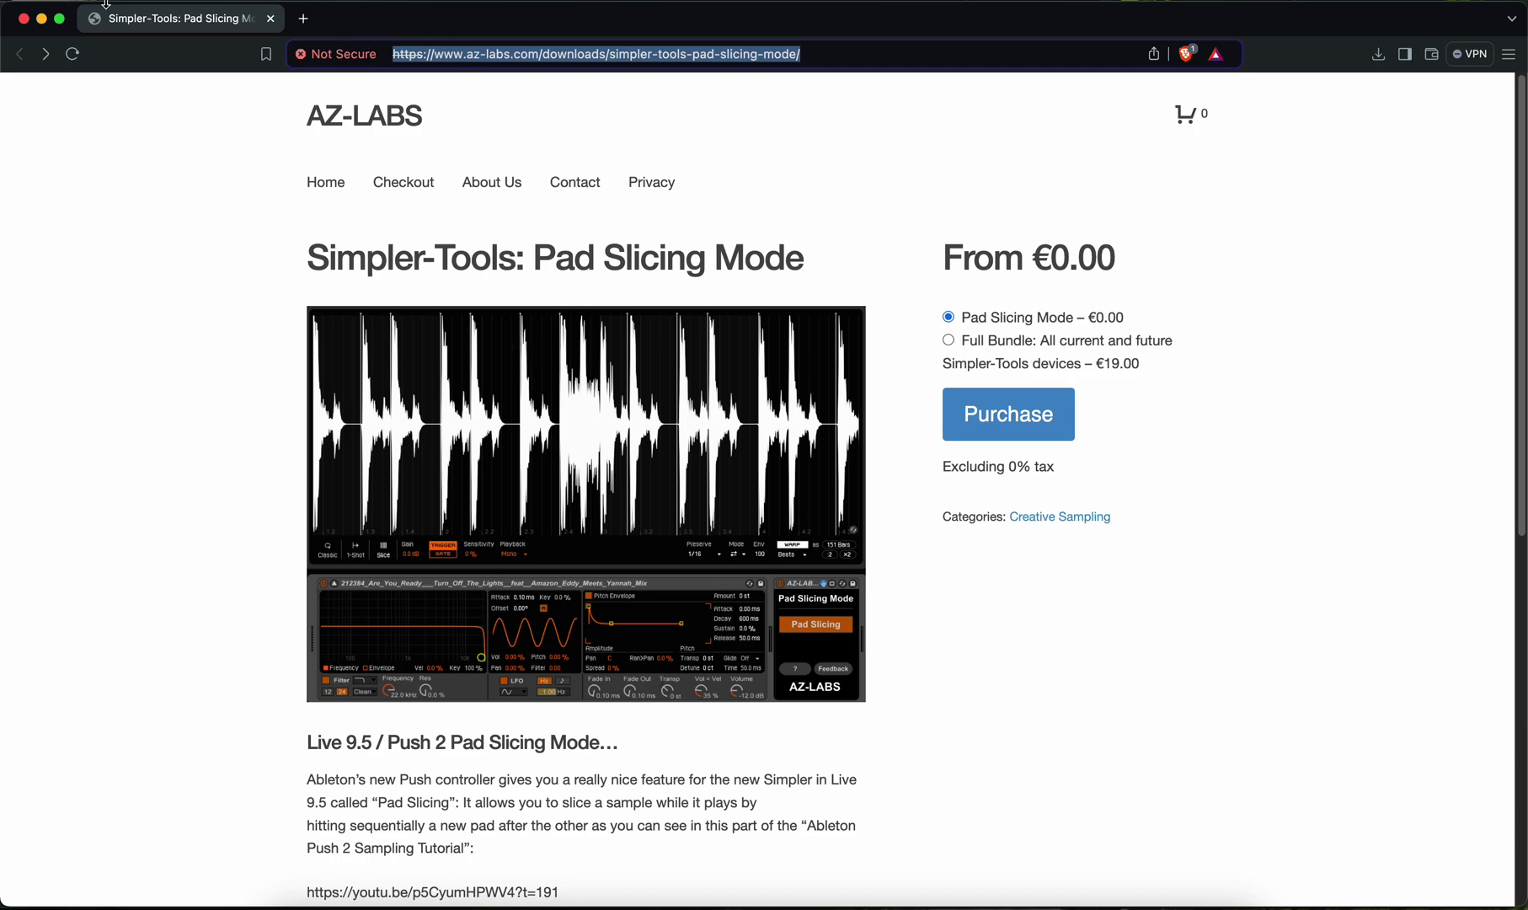
Scroll the Pad Slicing page to Release Notes and System Requirements, then minimize Brave
{"action": "mouse_move", "coordinate": [57, 25]}
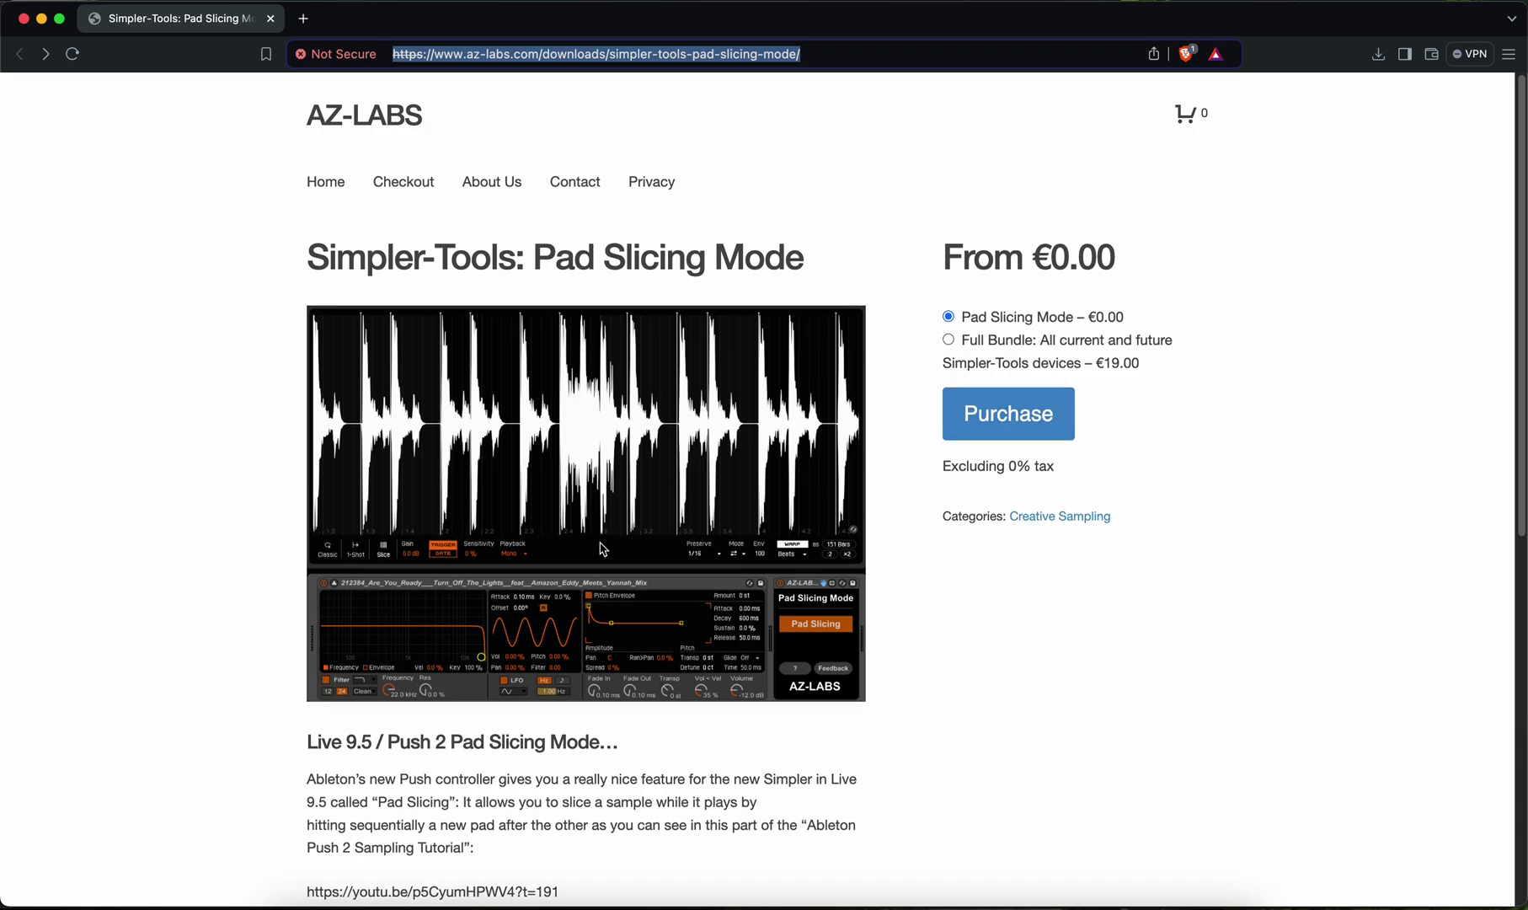
{"action": "scroll", "coordinate": [565, 471], "scroll_direction": "down", "scroll_amount": 5}
{"action": "scroll", "coordinate": [603, 540], "scroll_direction": "down", "scroll_amount": 6}
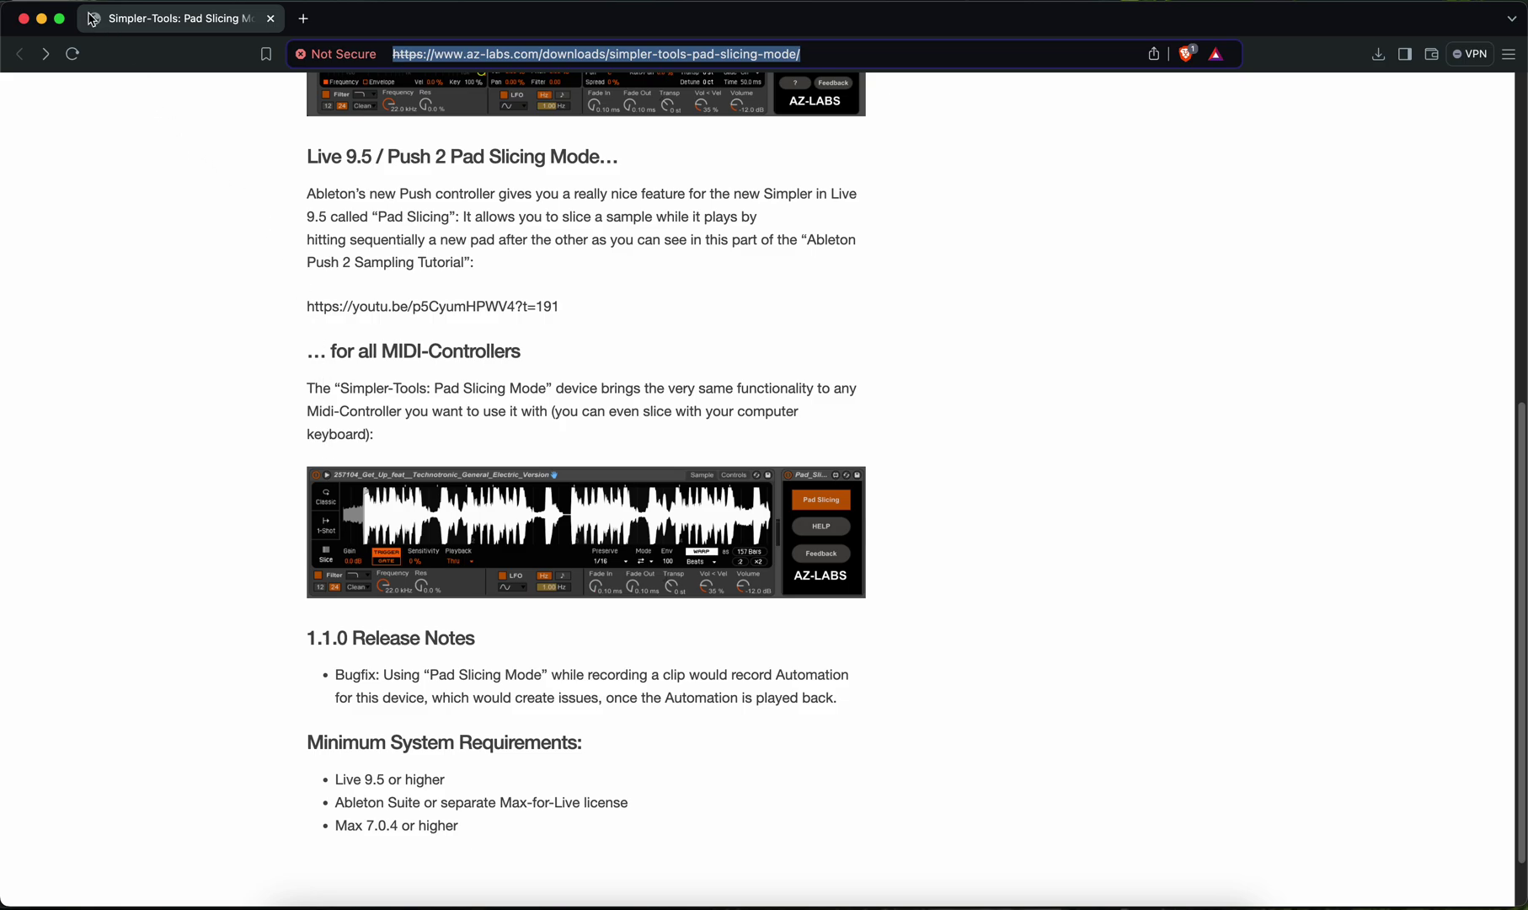
{"action": "left_click", "coordinate": [41, 19]}
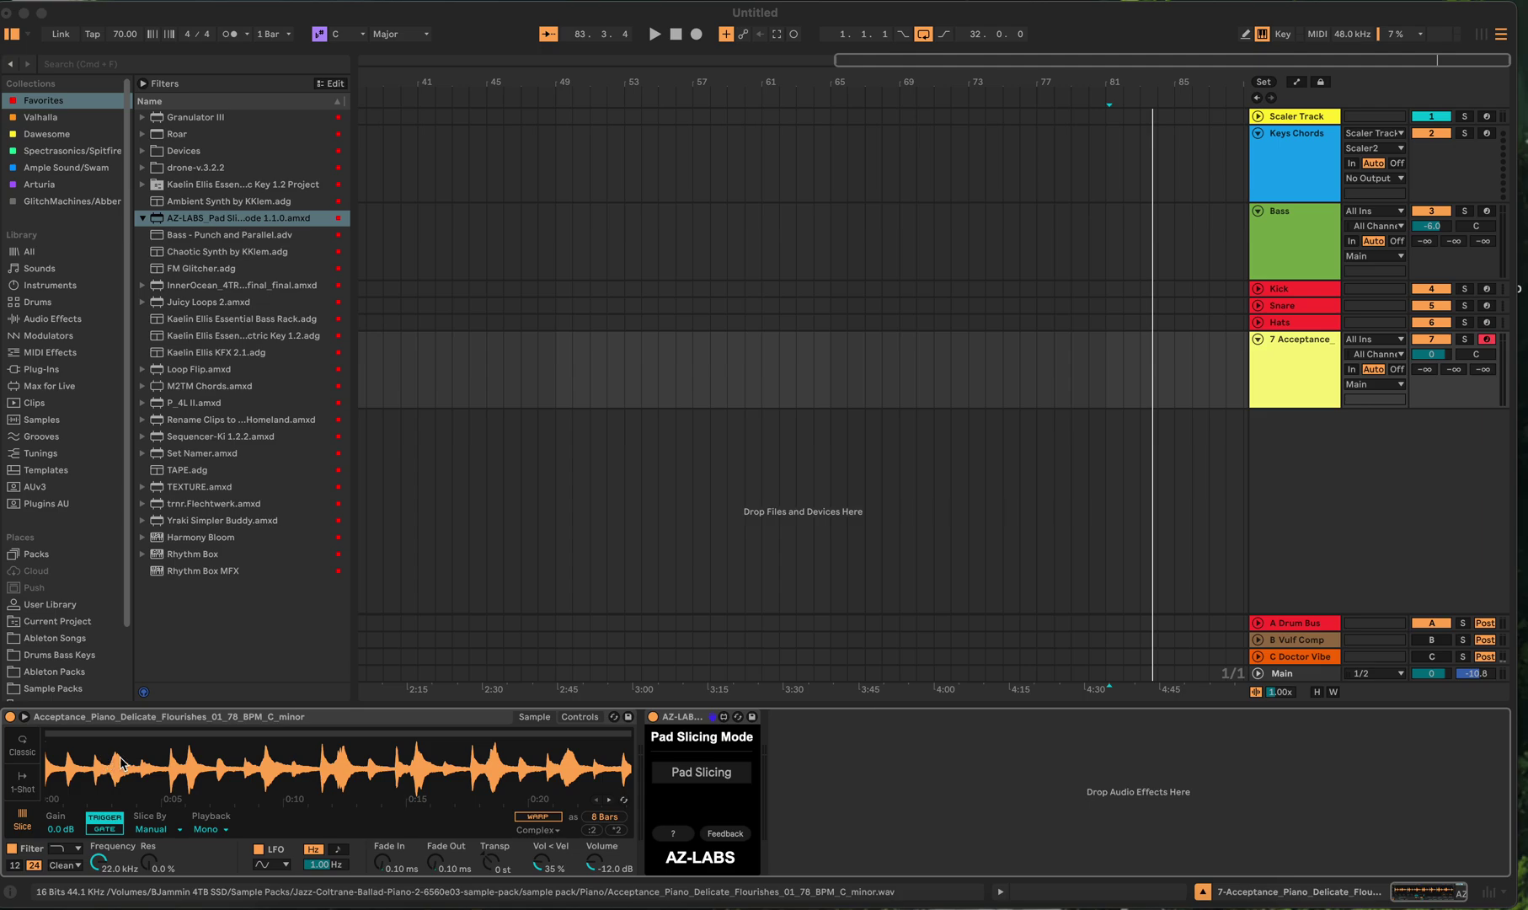
Return the song position to 1.1.1, preview the Simpler piano sample, and select the AZ-LABS device
{"action": "left_click", "coordinate": [675, 34]}
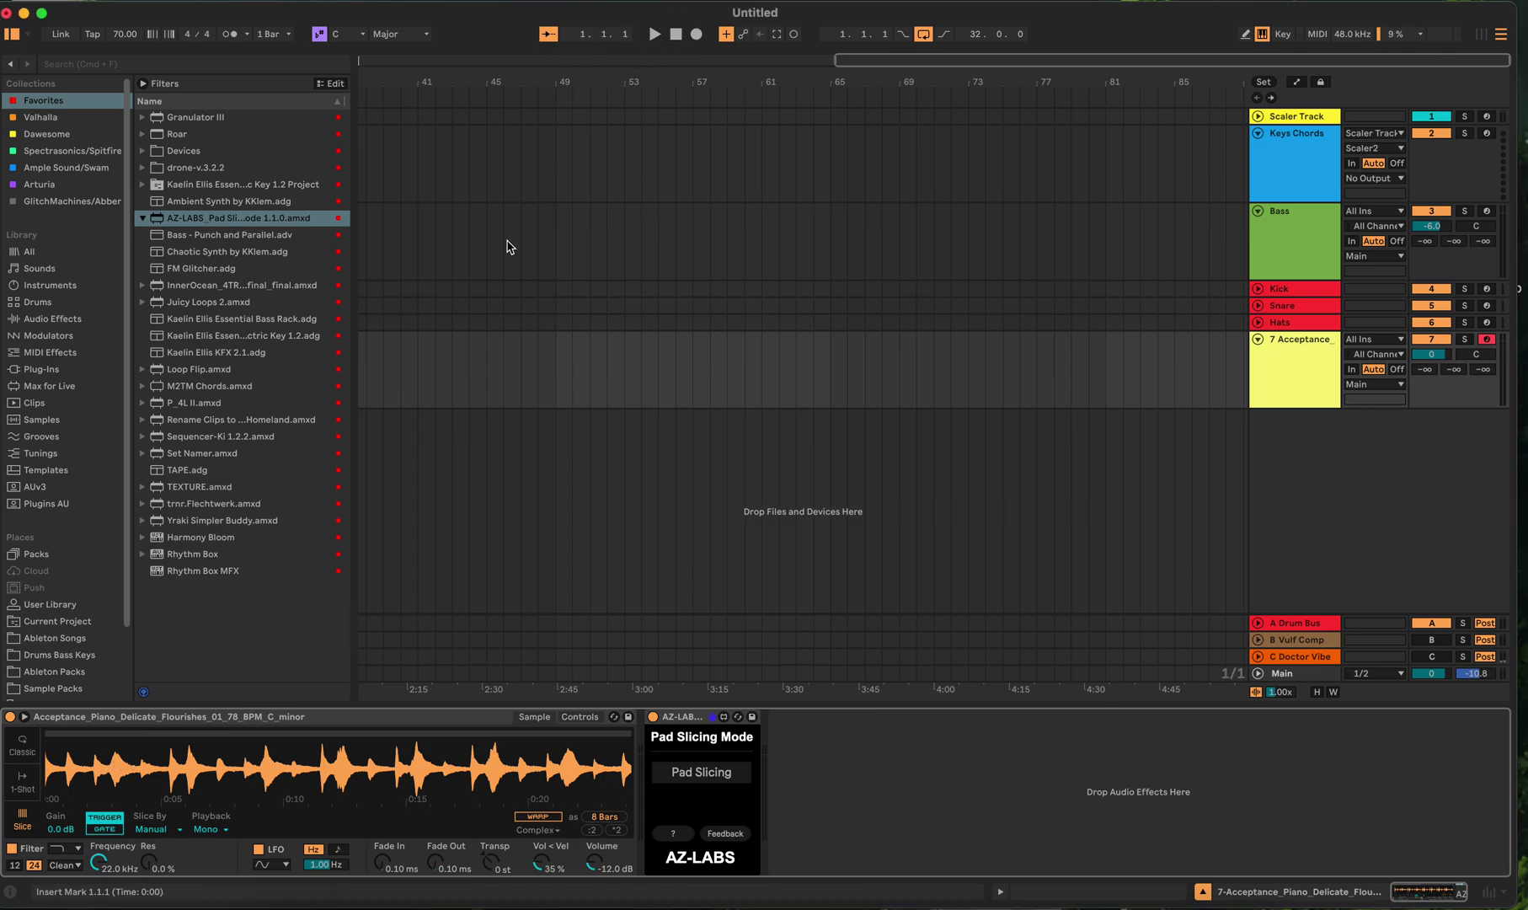
{"action": "left_click", "coordinate": [261, 721]}
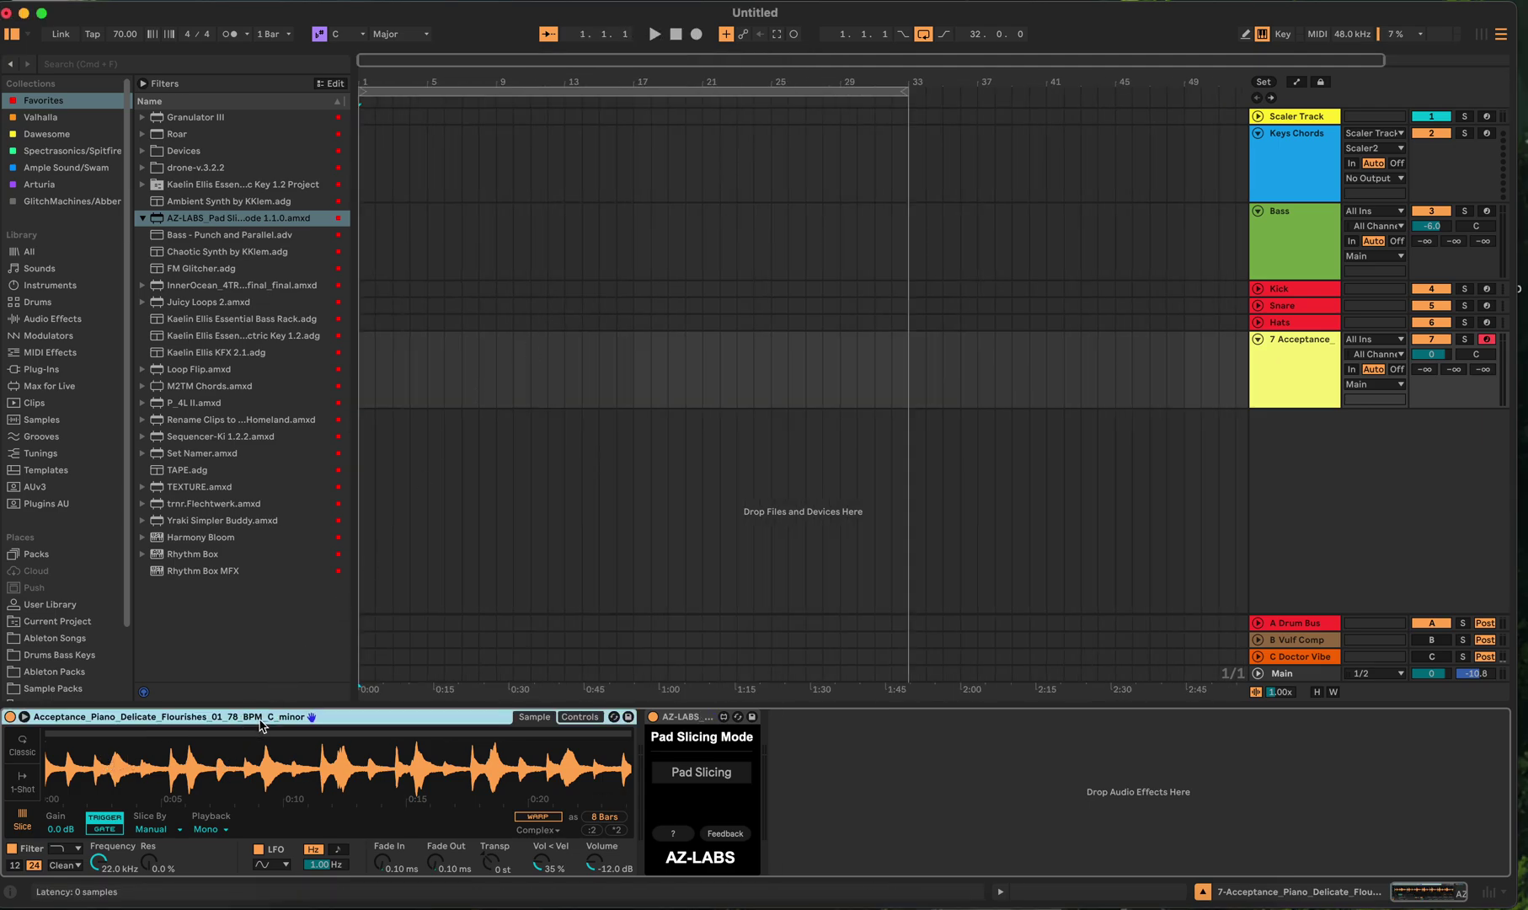
{"action": "left_click", "coordinate": [408, 746]}
{"action": "left_click", "coordinate": [695, 718]}
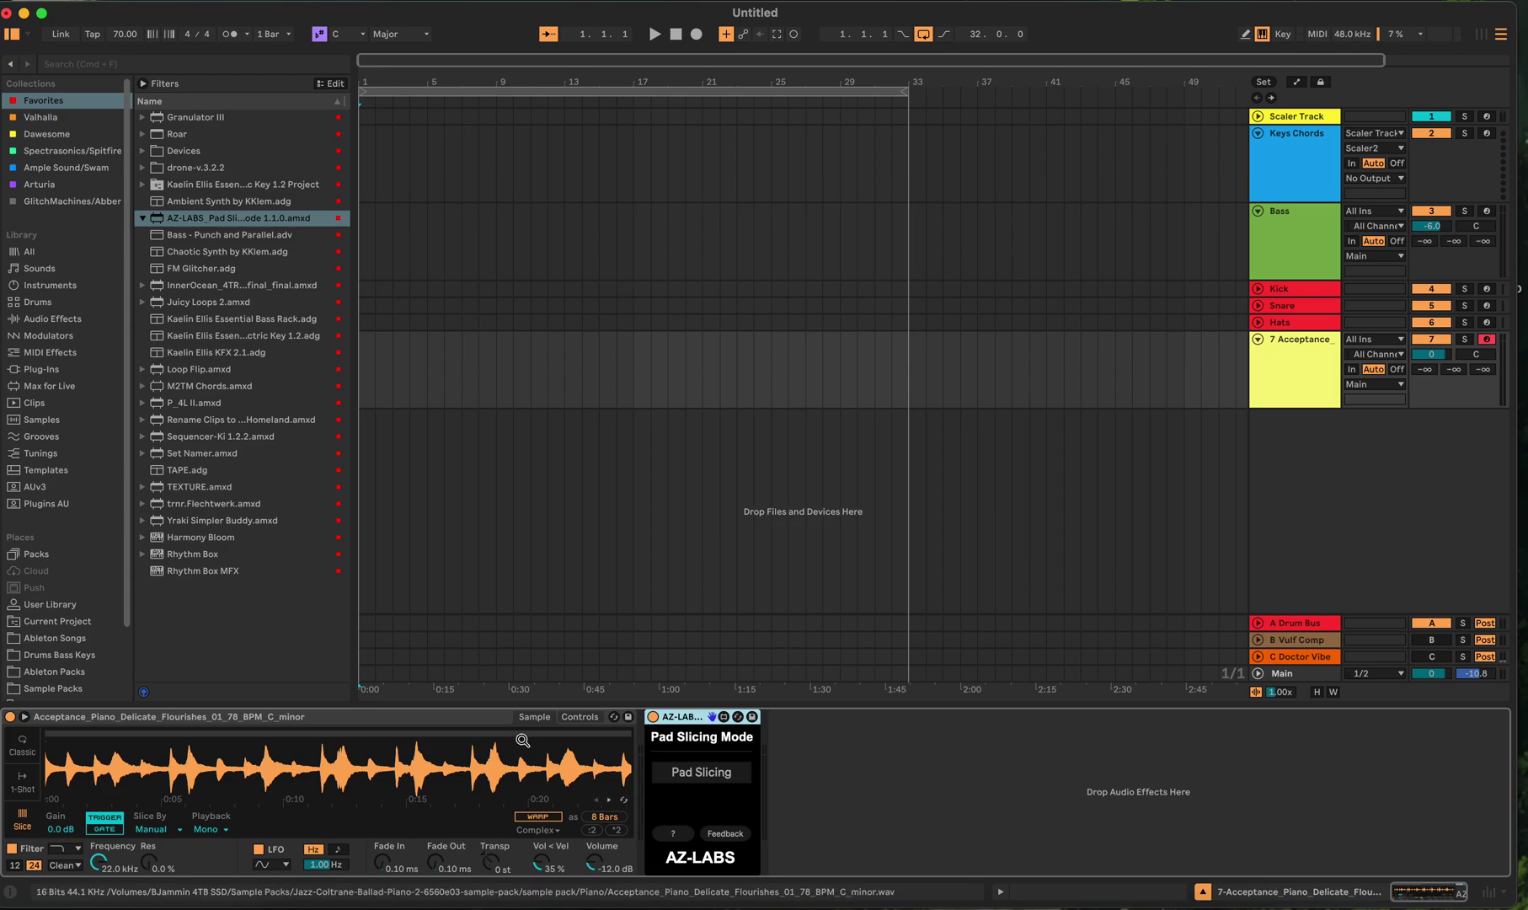
Enable Pad Slicing in the AZ-LABS device and play the sample with the A key to drop slices
{"action": "left_click", "coordinate": [703, 776]}
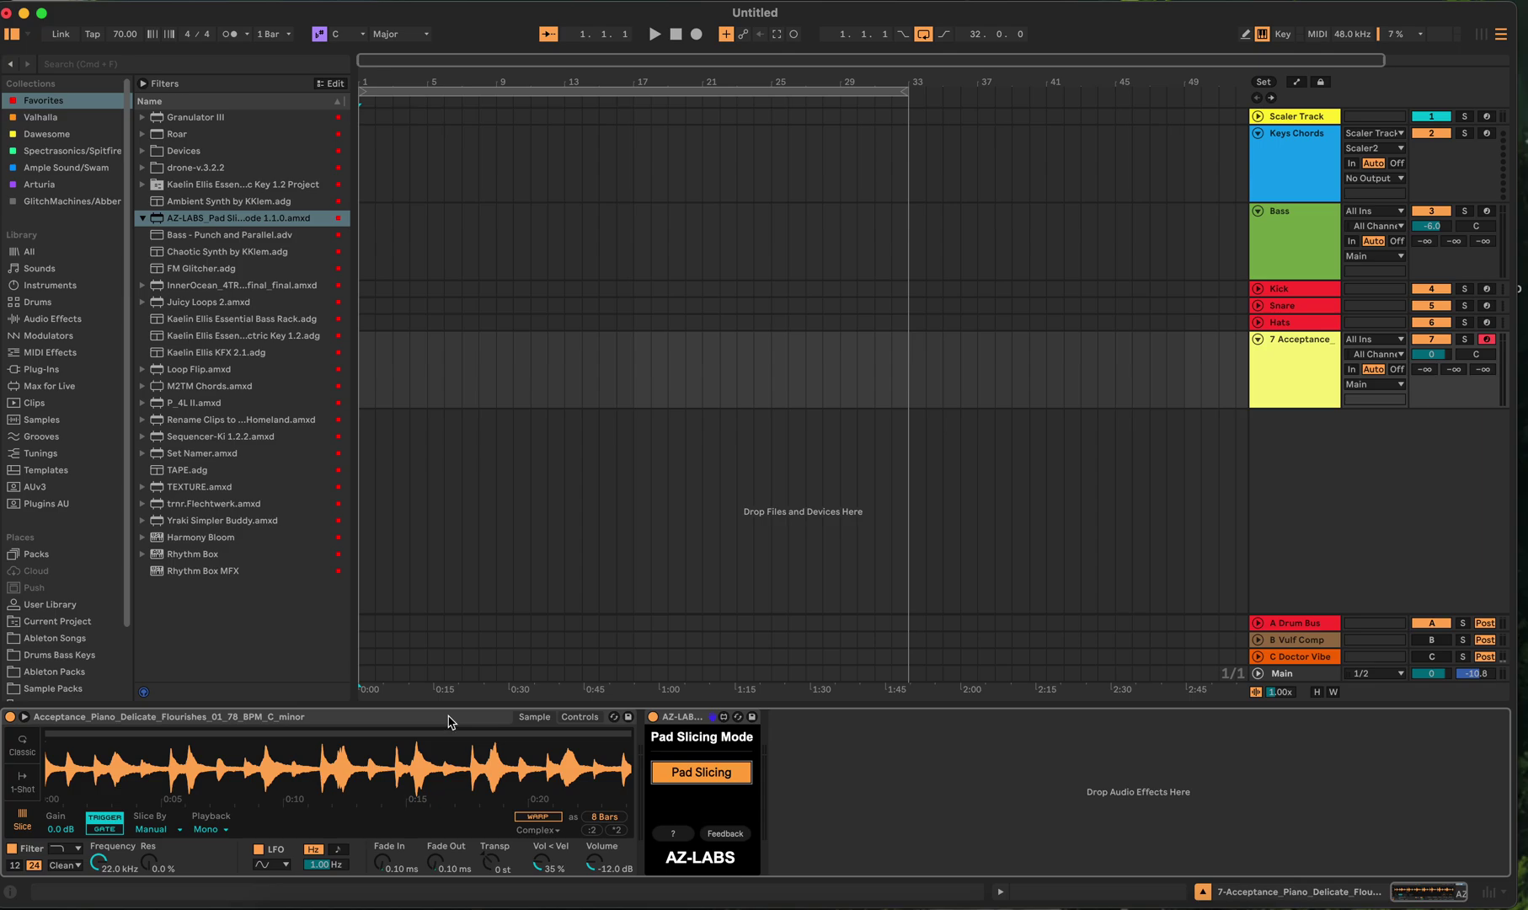
{"action": "key", "text": "a"}
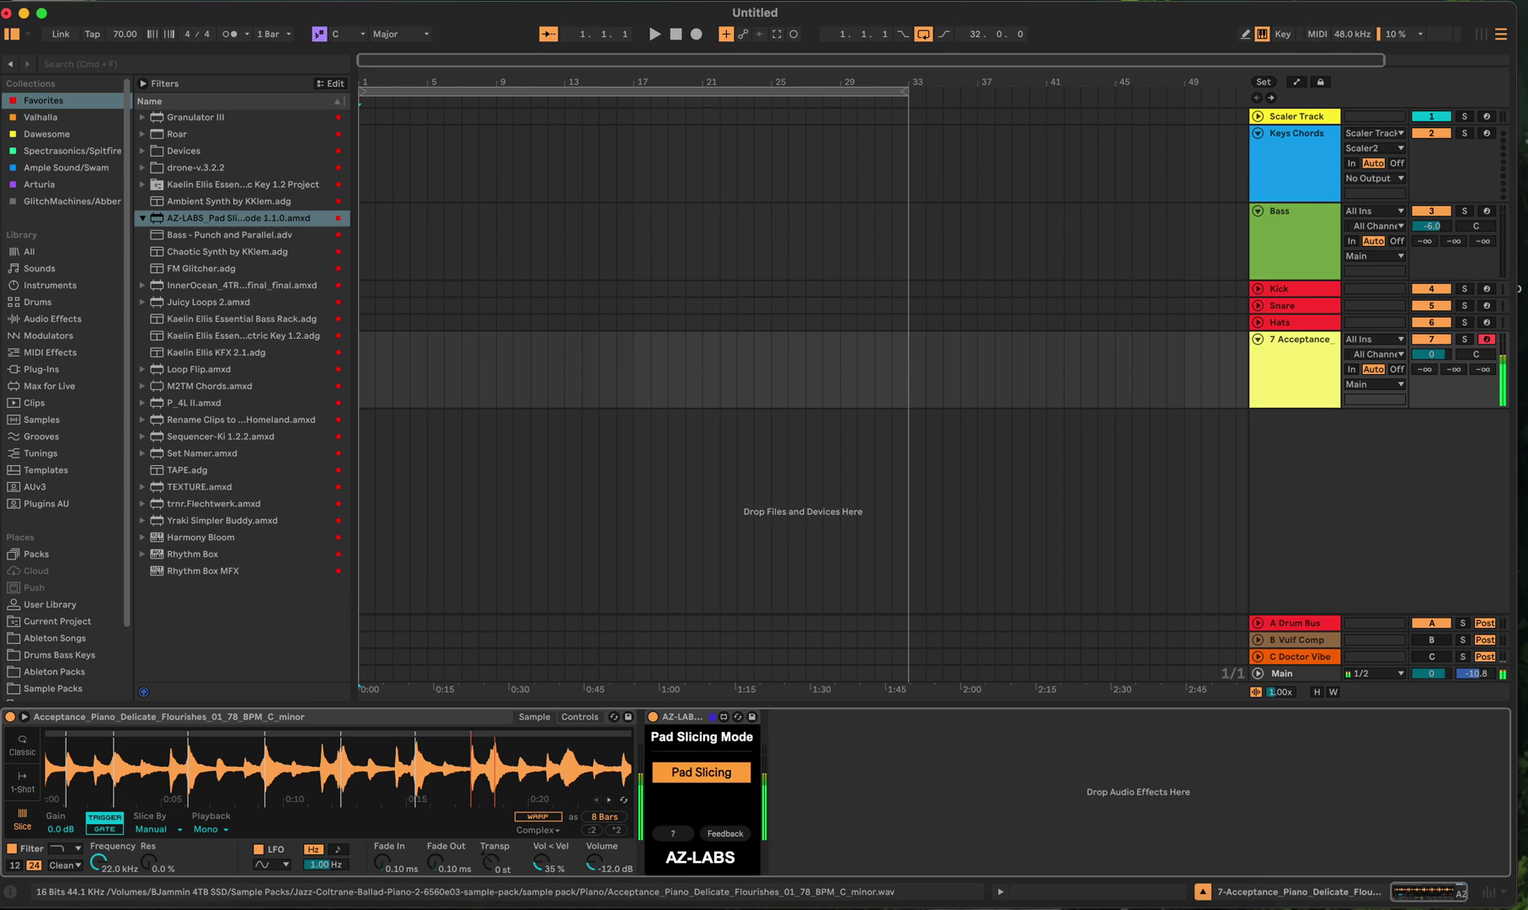
{"action": "left_click_drag", "start_coordinate": [479, 737], "coordinate": [472, 734]}
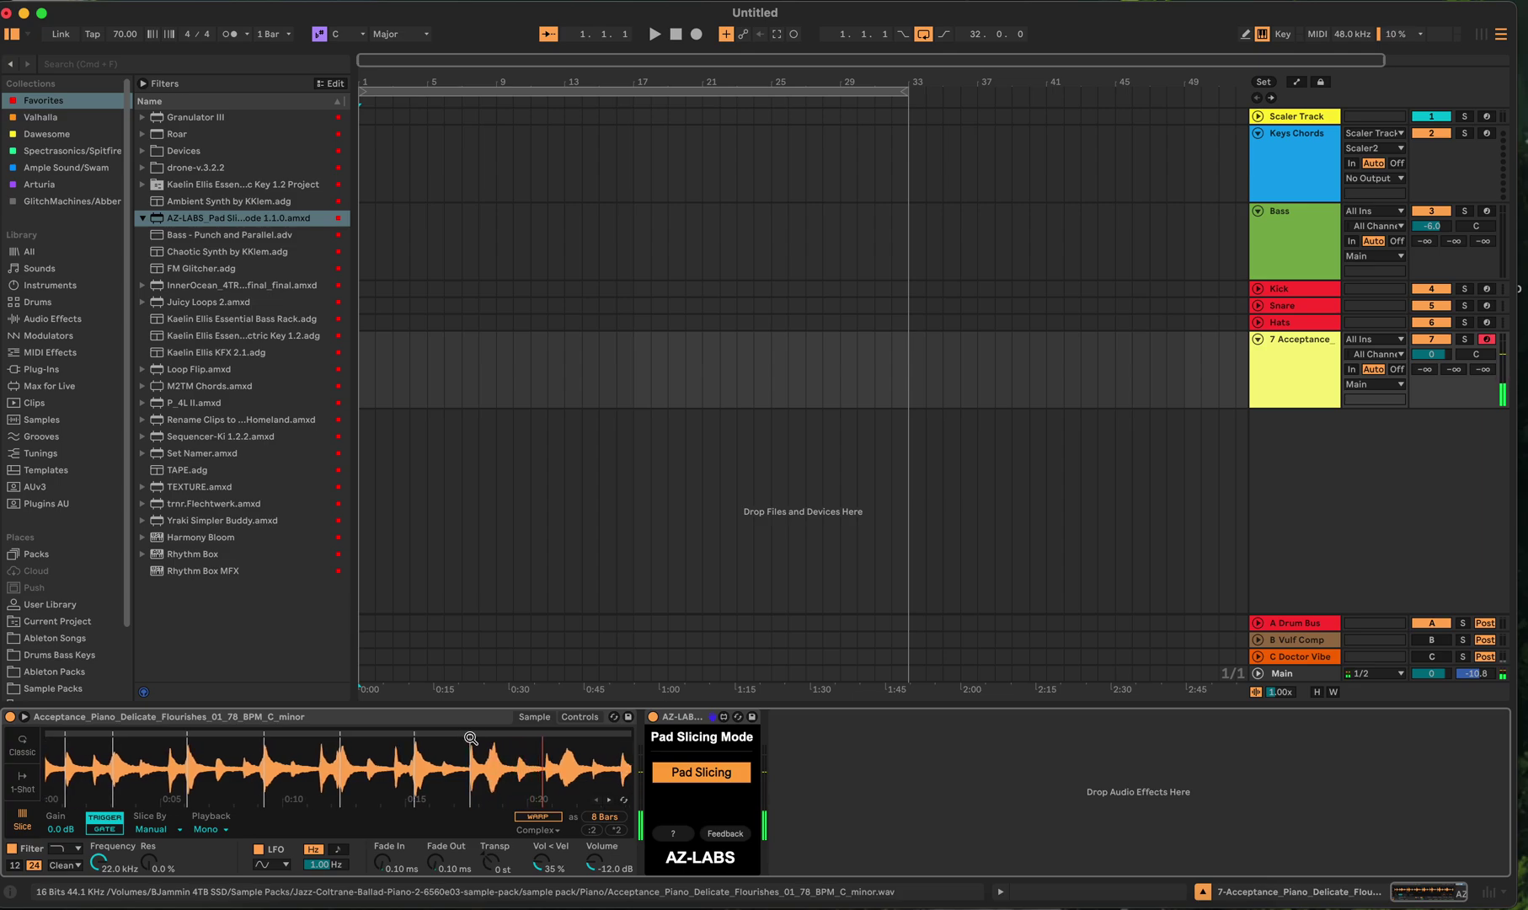
Zoom into the Simpler waveform and double-click the stray slice marker to delete it
{"action": "right_click", "coordinate": [470, 735]}
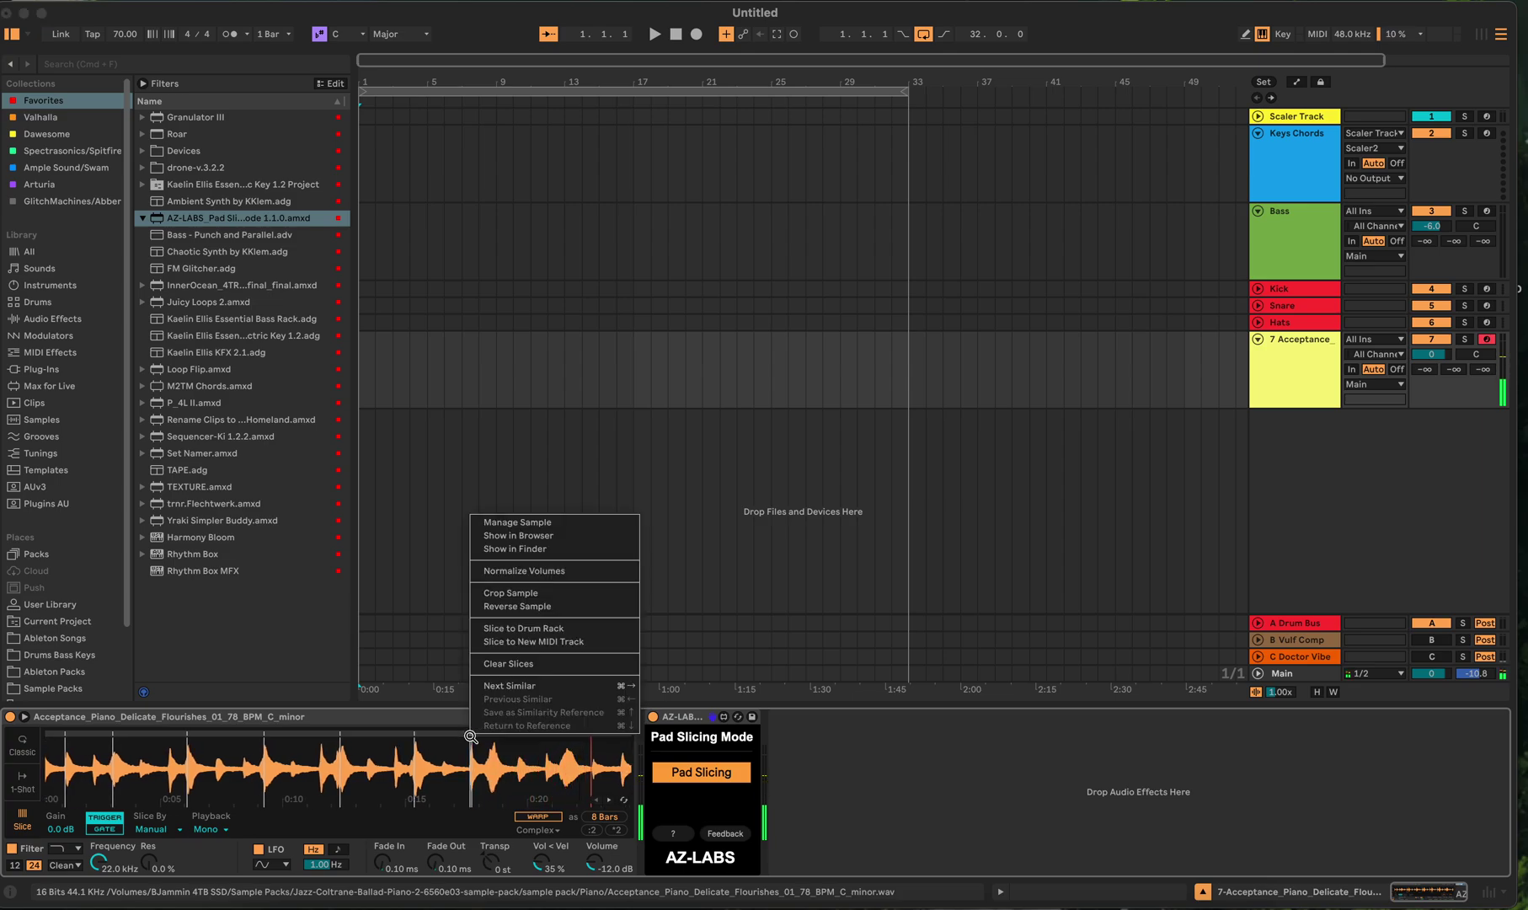
{"action": "left_click", "coordinate": [471, 737]}
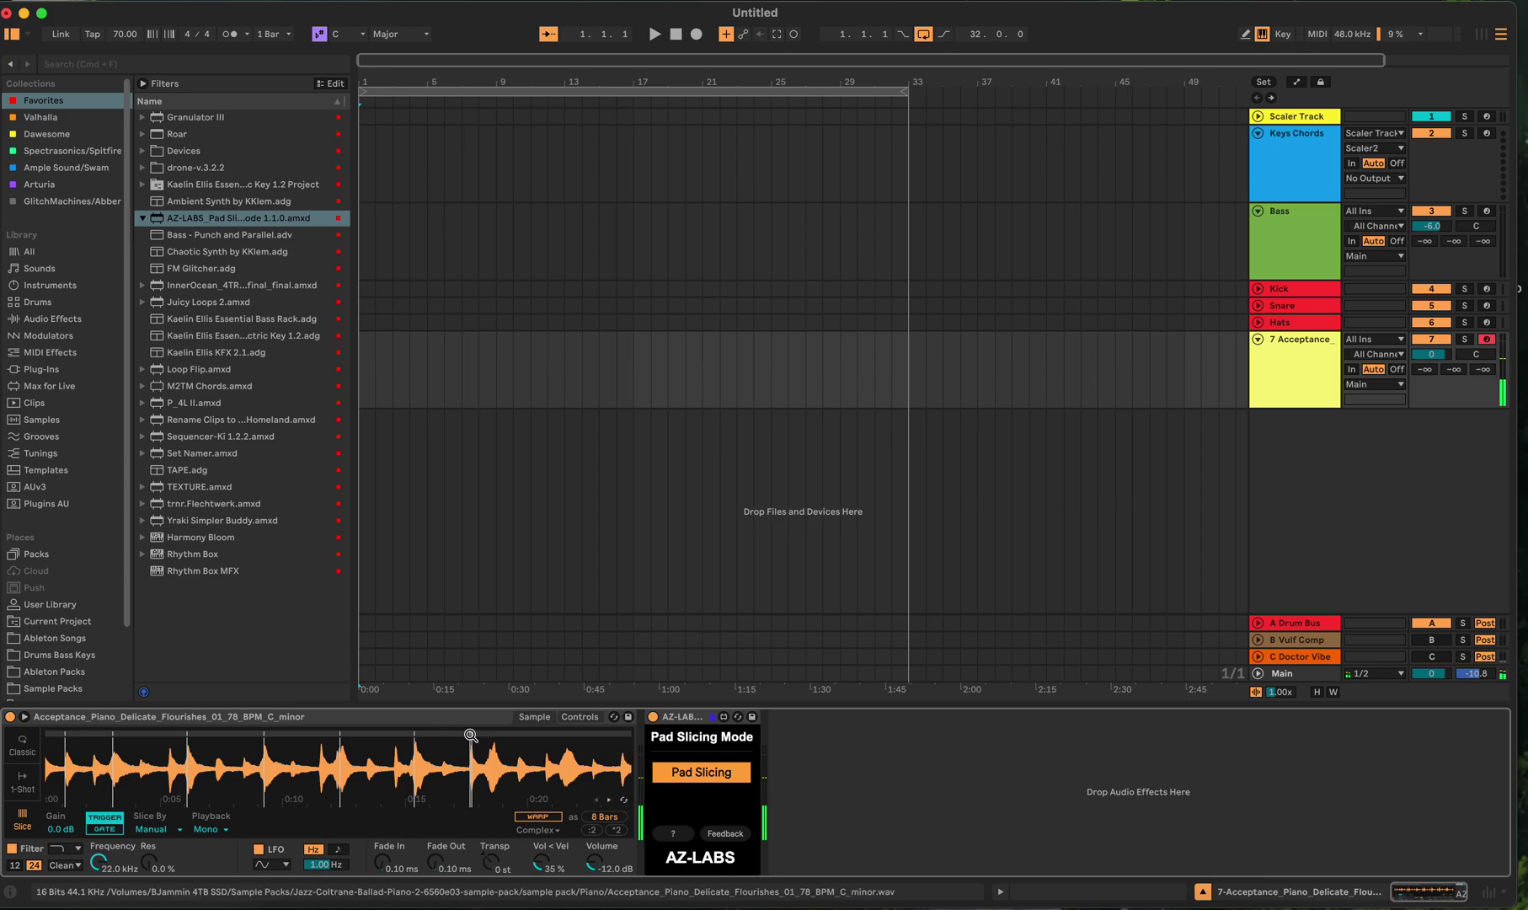
{"action": "scroll", "coordinate": [488, 767], "scroll_direction": "up", "scroll_amount": 5}
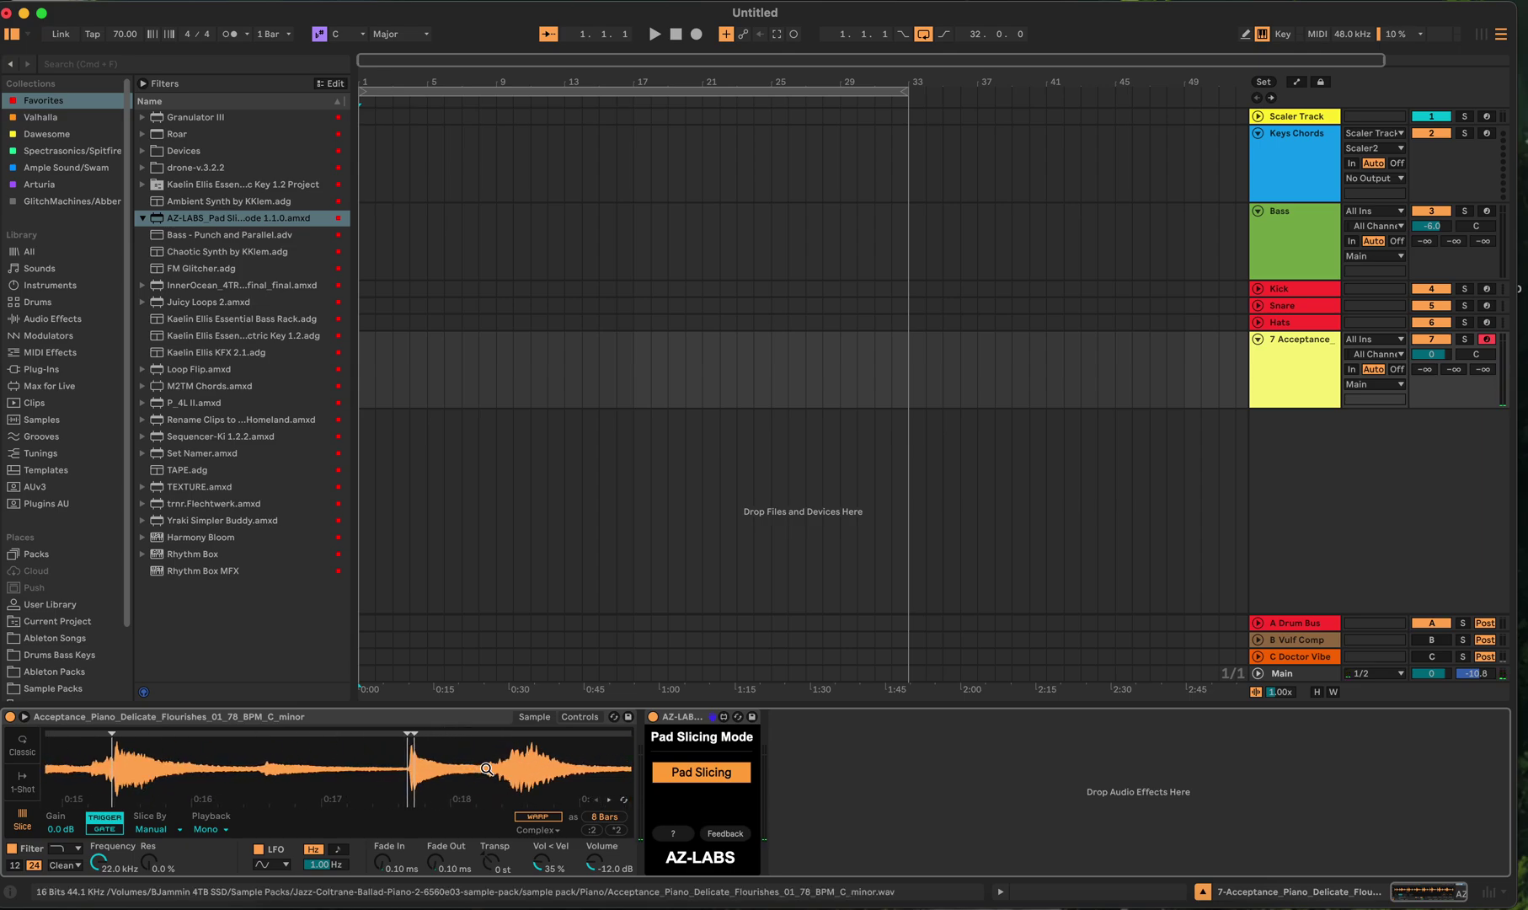
{"action": "double_click", "coordinate": [408, 735]}
{"action": "scroll", "coordinate": [510, 754], "scroll_direction": "down", "scroll_amount": 5}
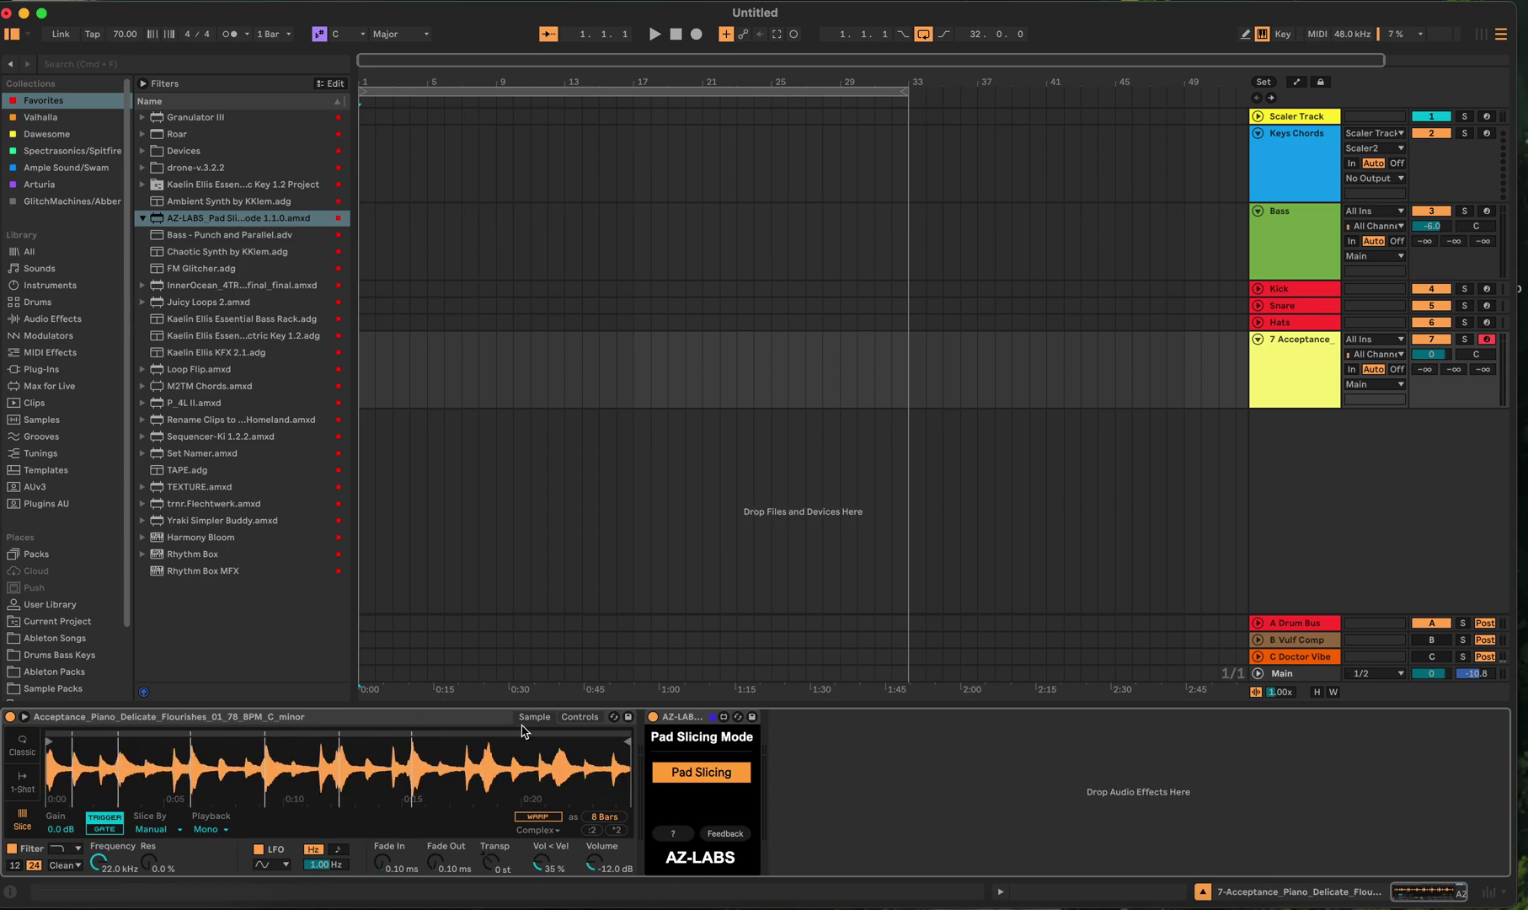
Audition the last slice of the piano sample several times
{"action": "left_click", "coordinate": [525, 731]}
{"action": "left_click", "coordinate": [526, 731]}
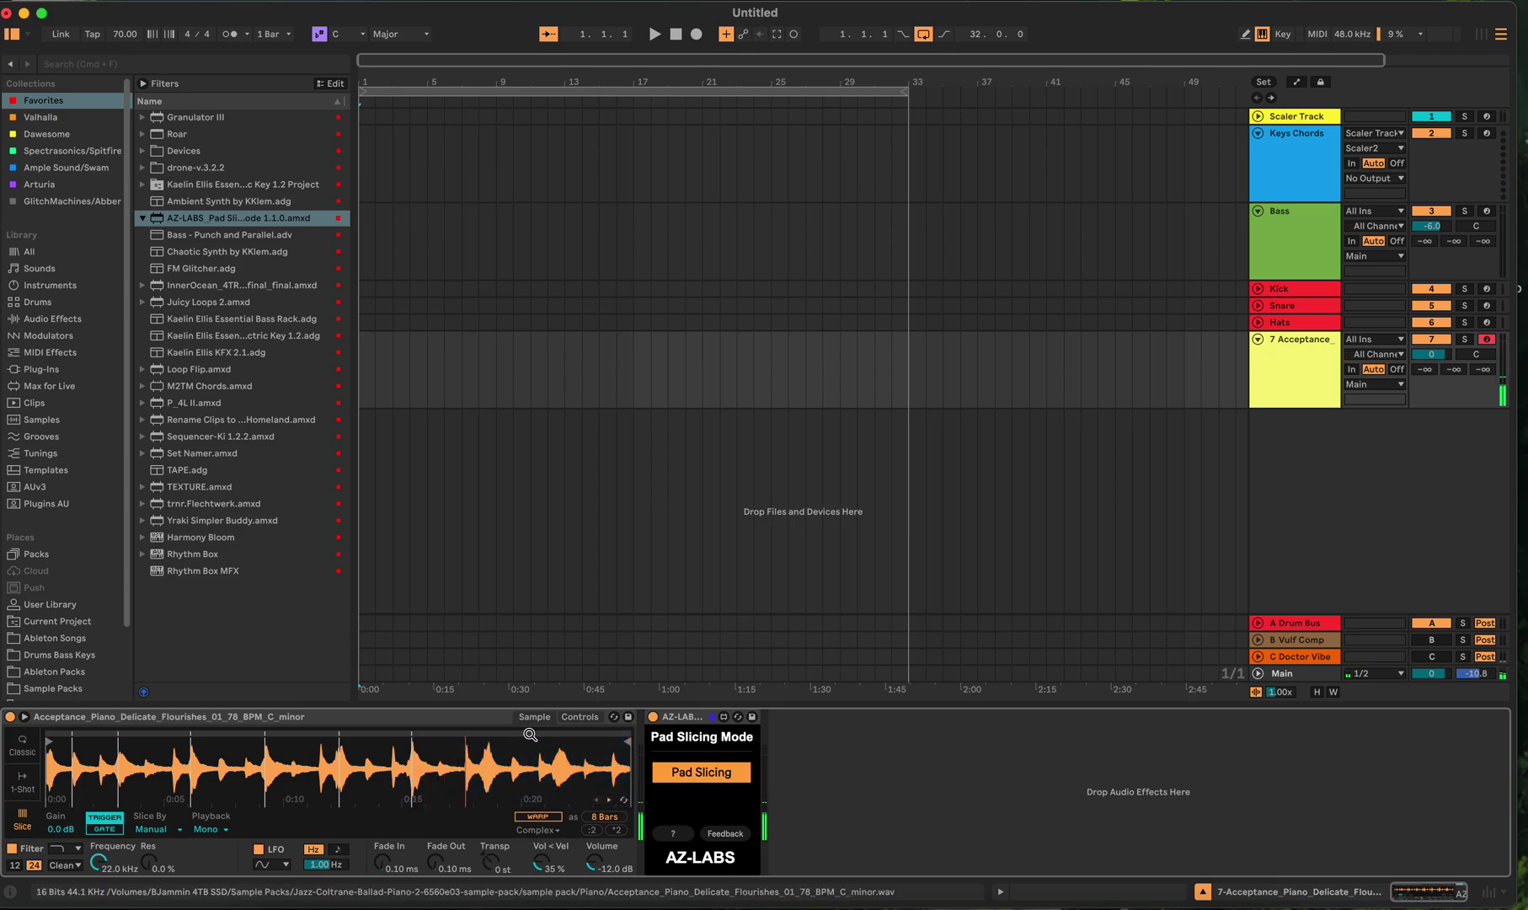
{"action": "left_click", "coordinate": [527, 732]}
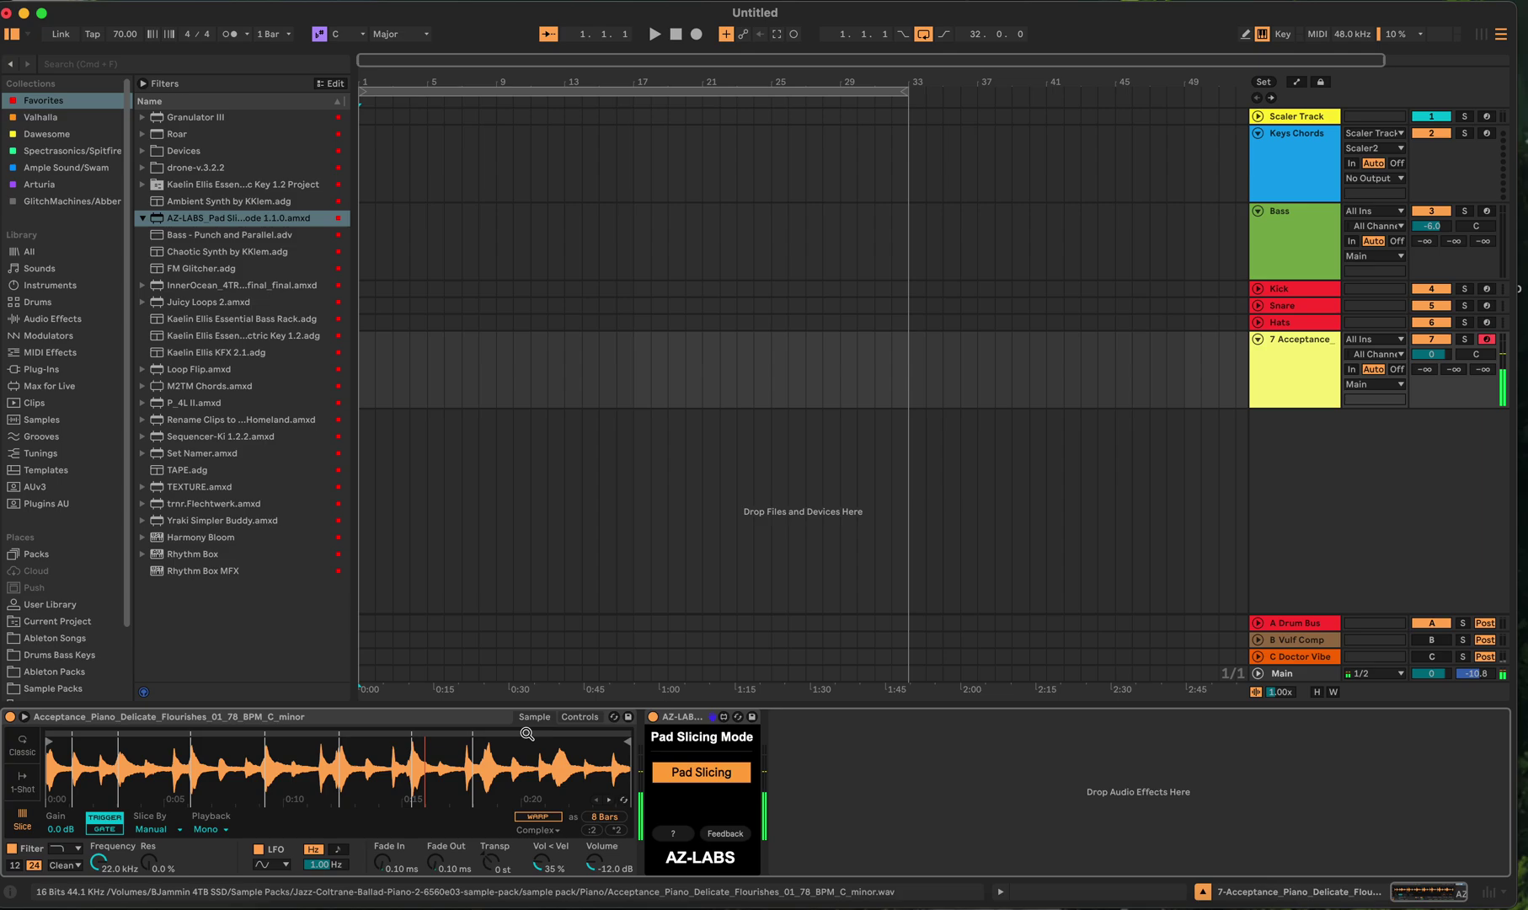
Briefly play and stop the arrangement, then select the Simpler device holding the piano sample
{"action": "key", "text": "space"}
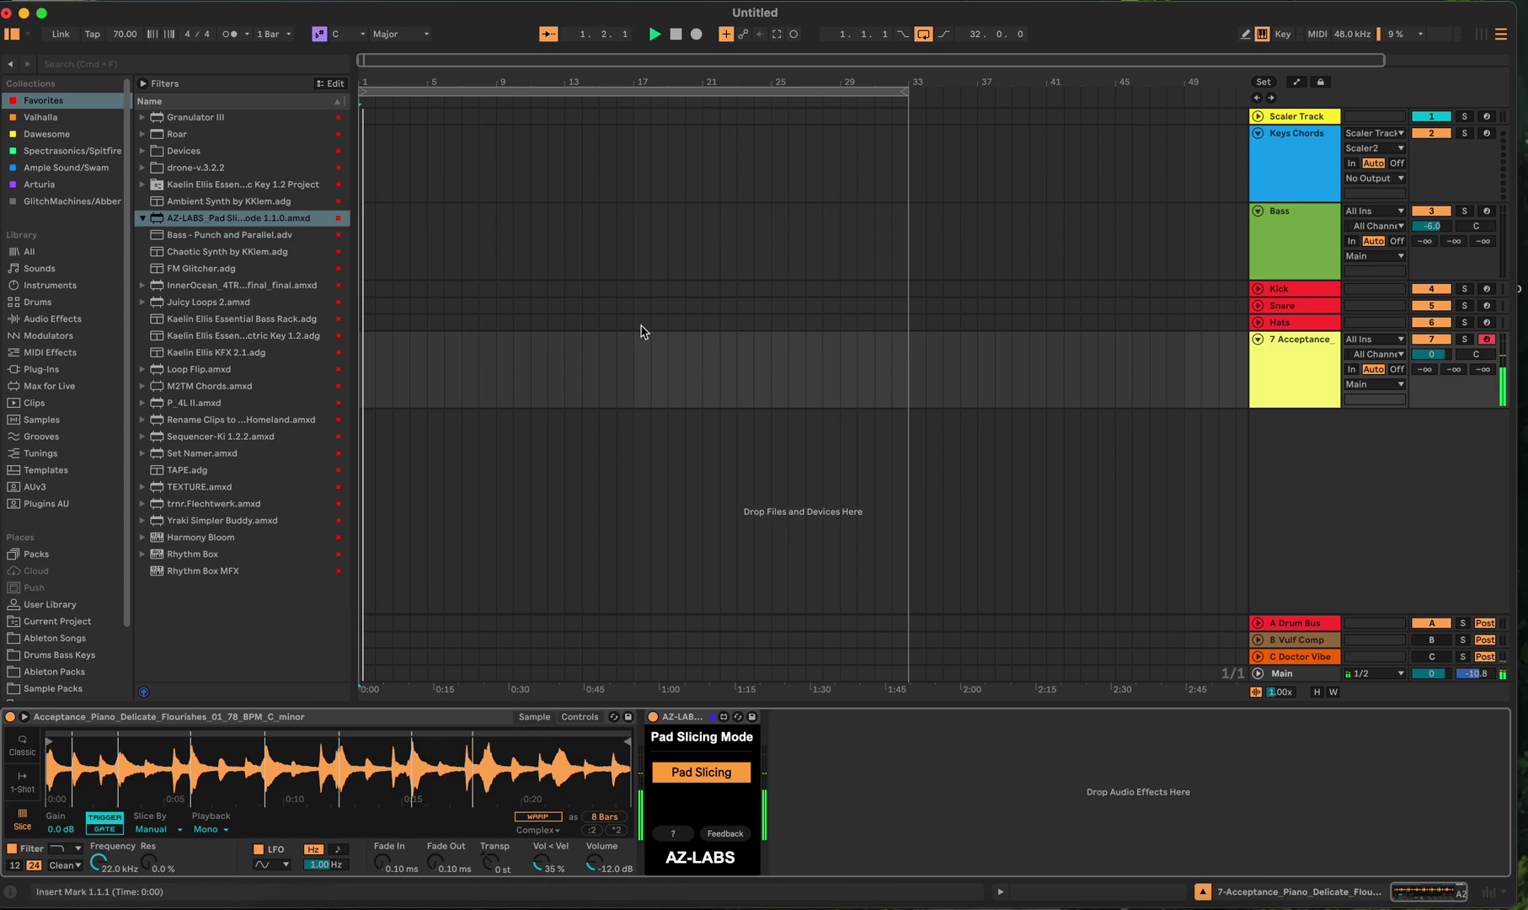
{"action": "key", "text": "space"}
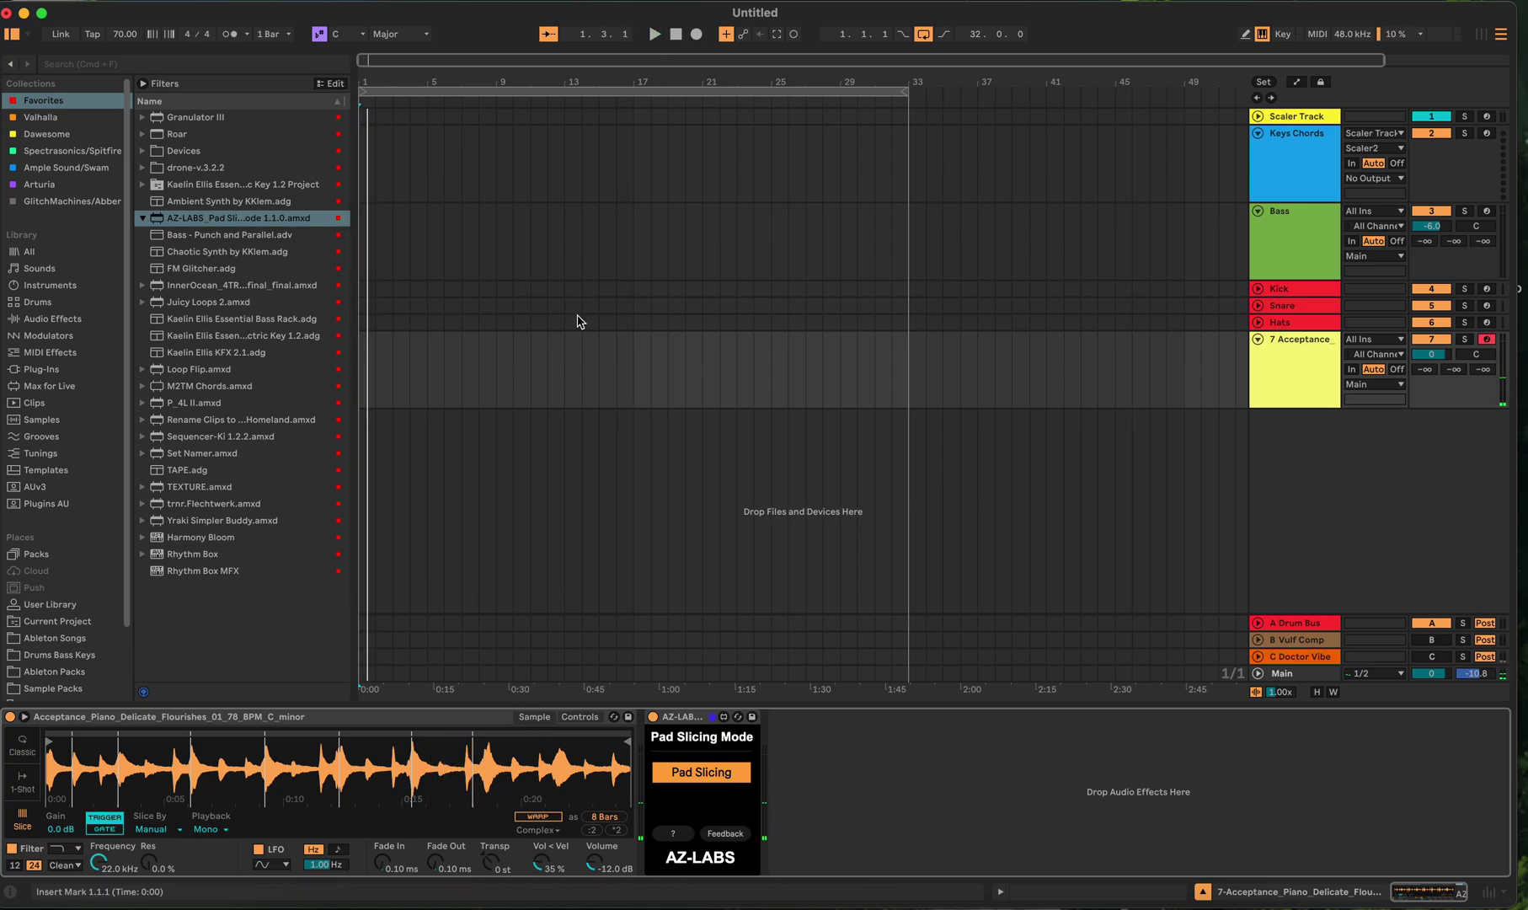
{"action": "left_click", "coordinate": [495, 719]}
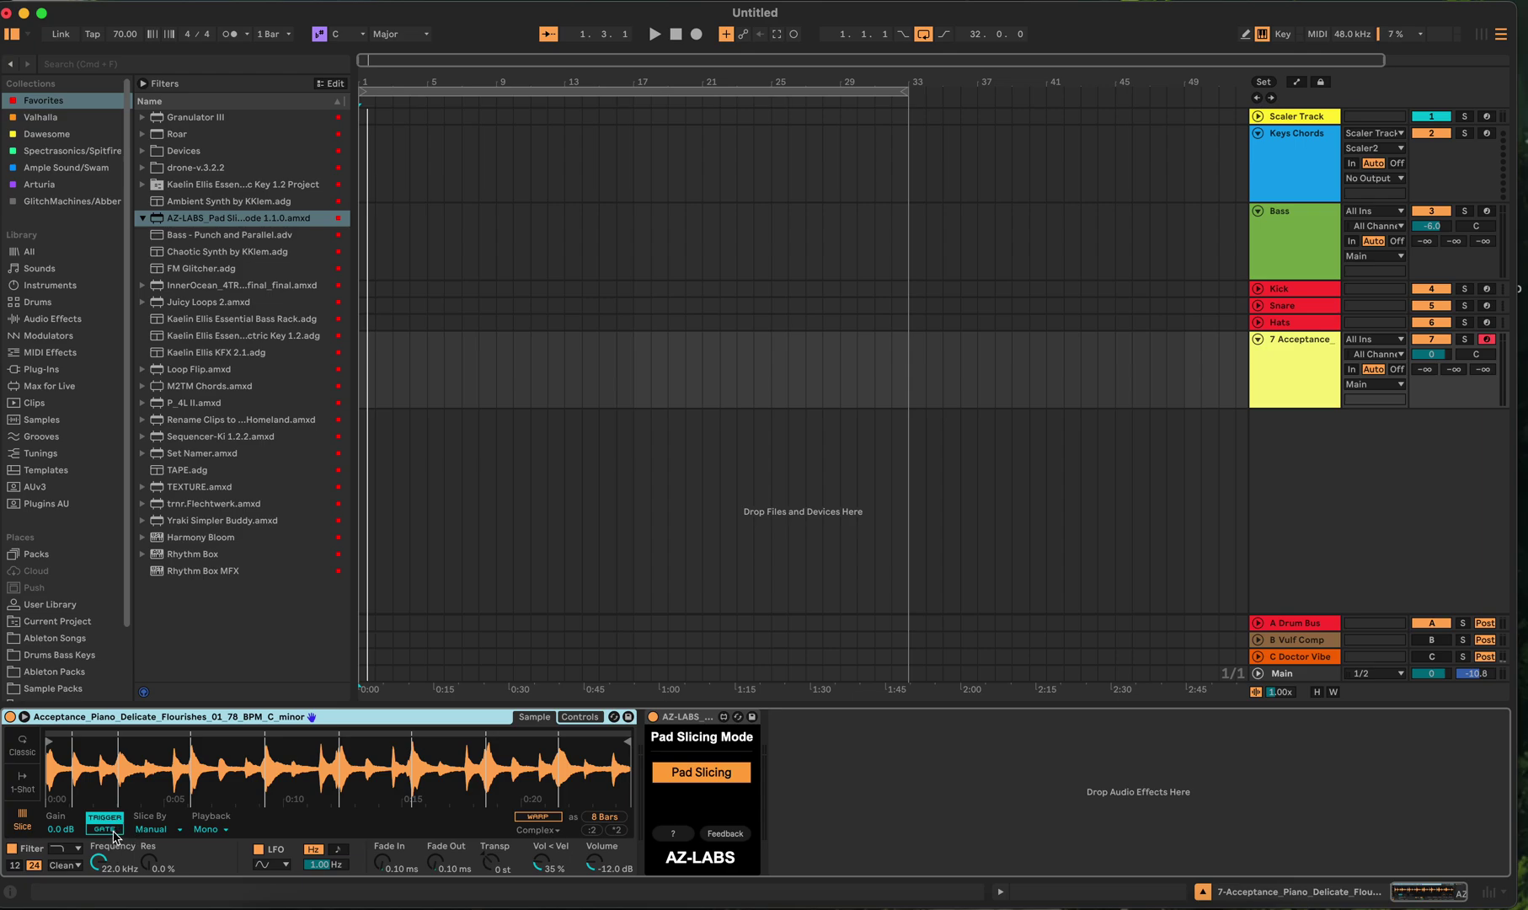
Switch Simpler's slice playback from Trigger to Gate
{"action": "left_click", "coordinate": [108, 830]}
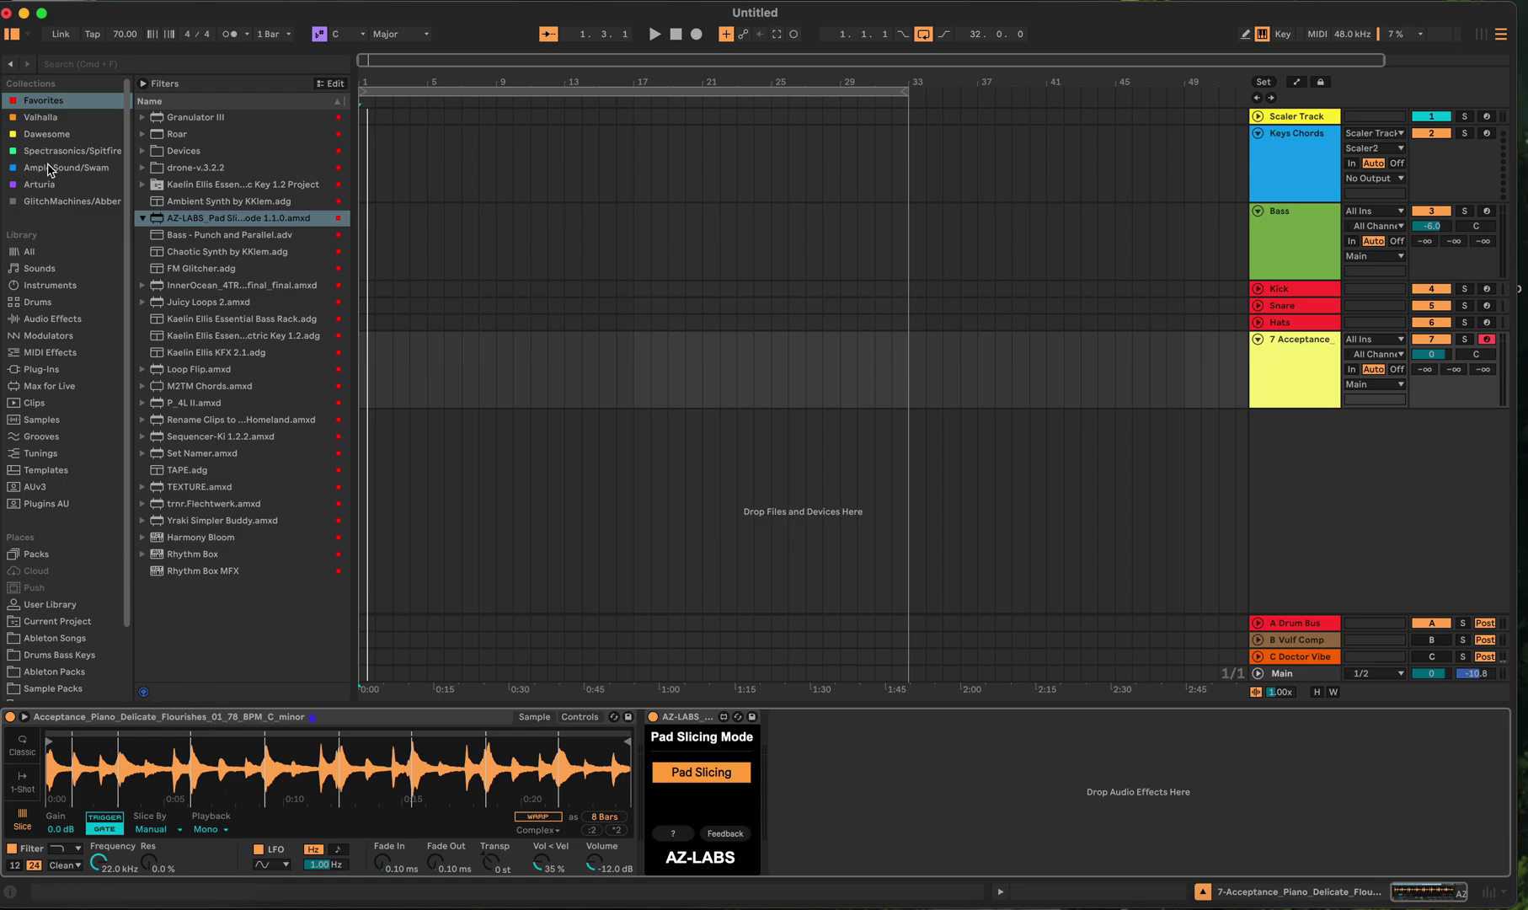
Browse Plug-Ins to the Serato vendor and insert a new MIDI track
{"action": "left_click", "coordinate": [42, 371]}
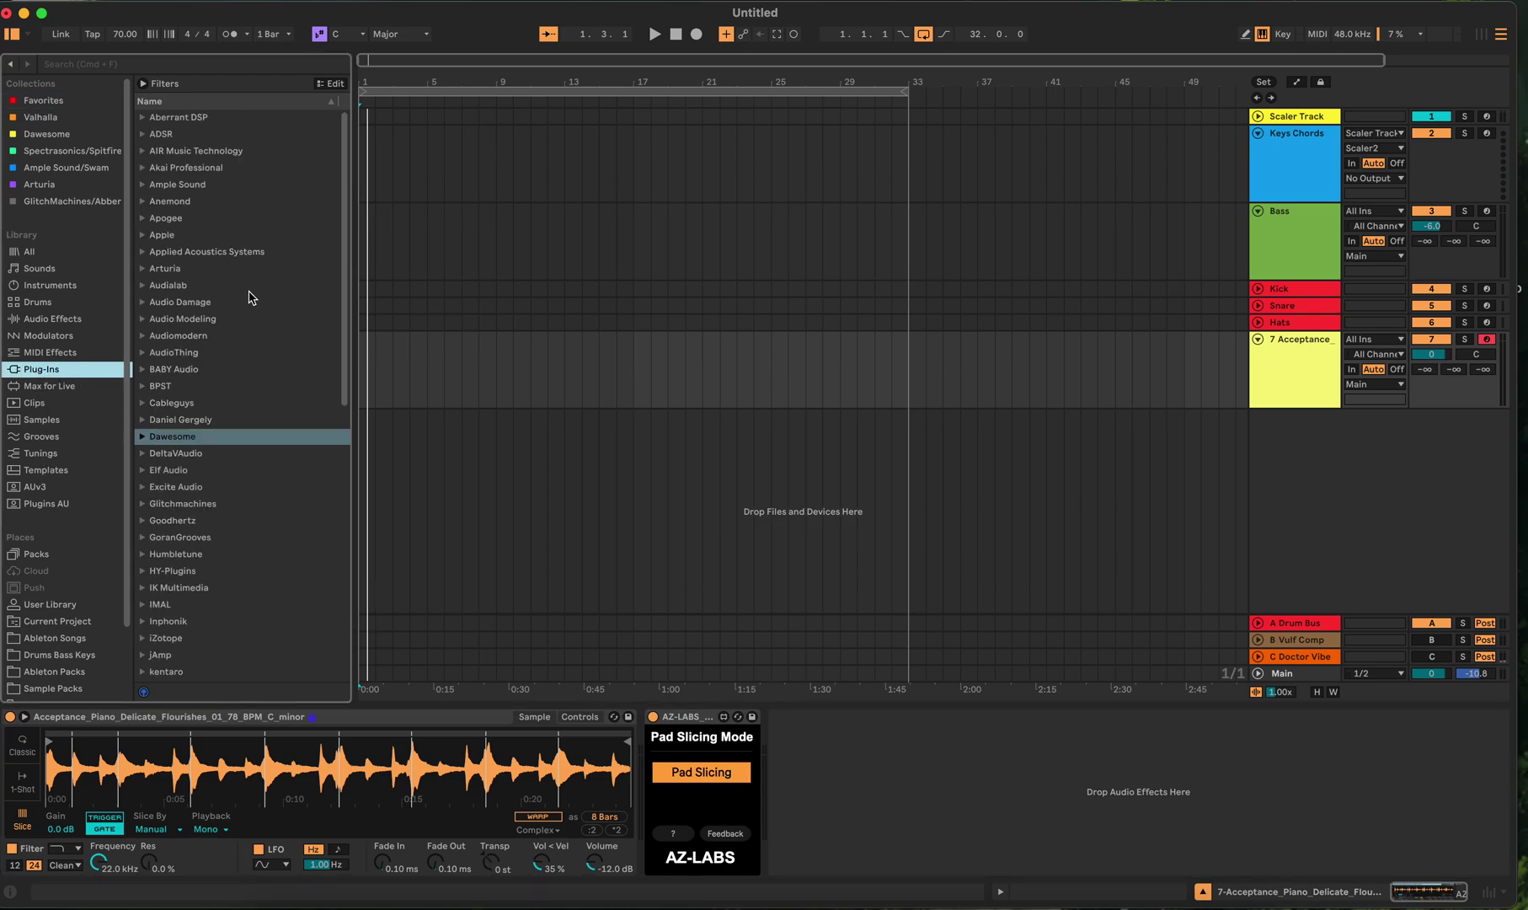
{"action": "scroll", "coordinate": [263, 480], "scroll_direction": "down", "scroll_amount": 10}
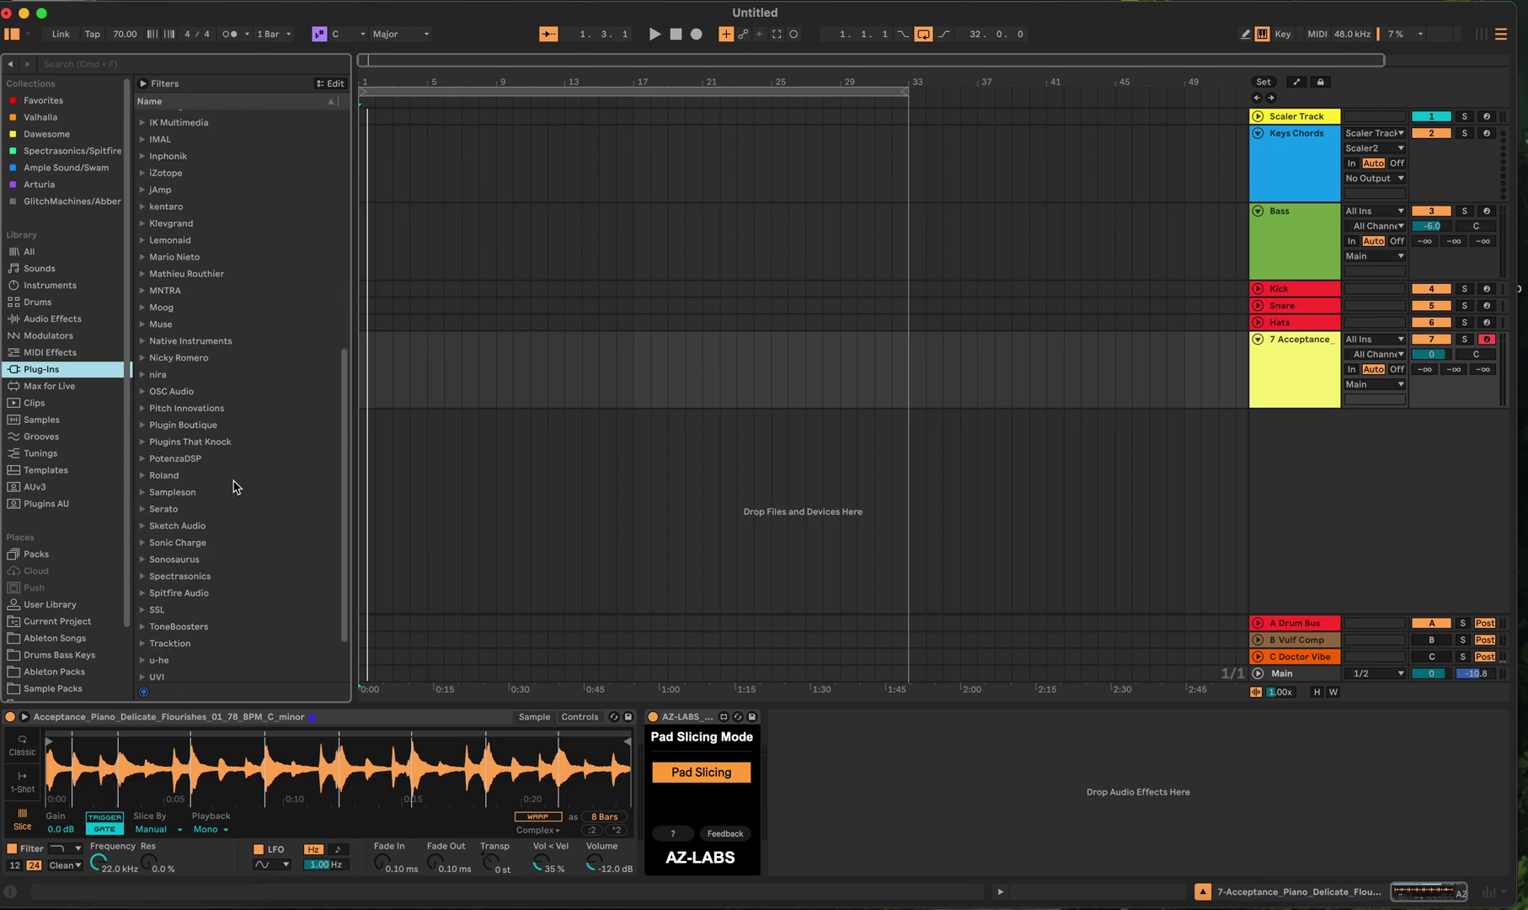
{"action": "left_click", "coordinate": [152, 510]}
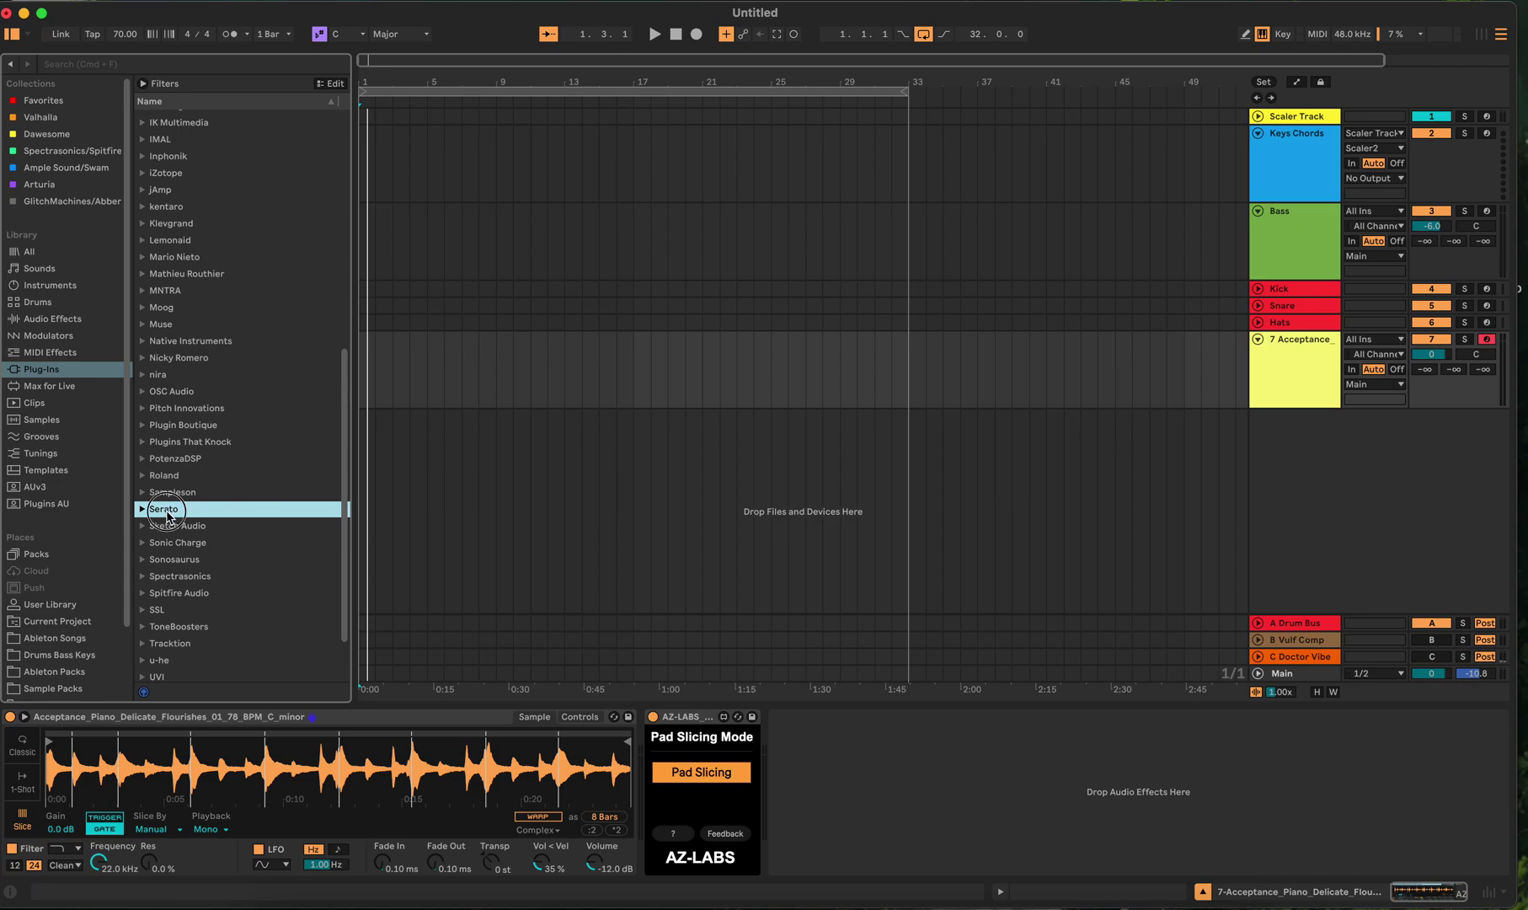
{"action": "right_click", "coordinate": [1279, 453]}
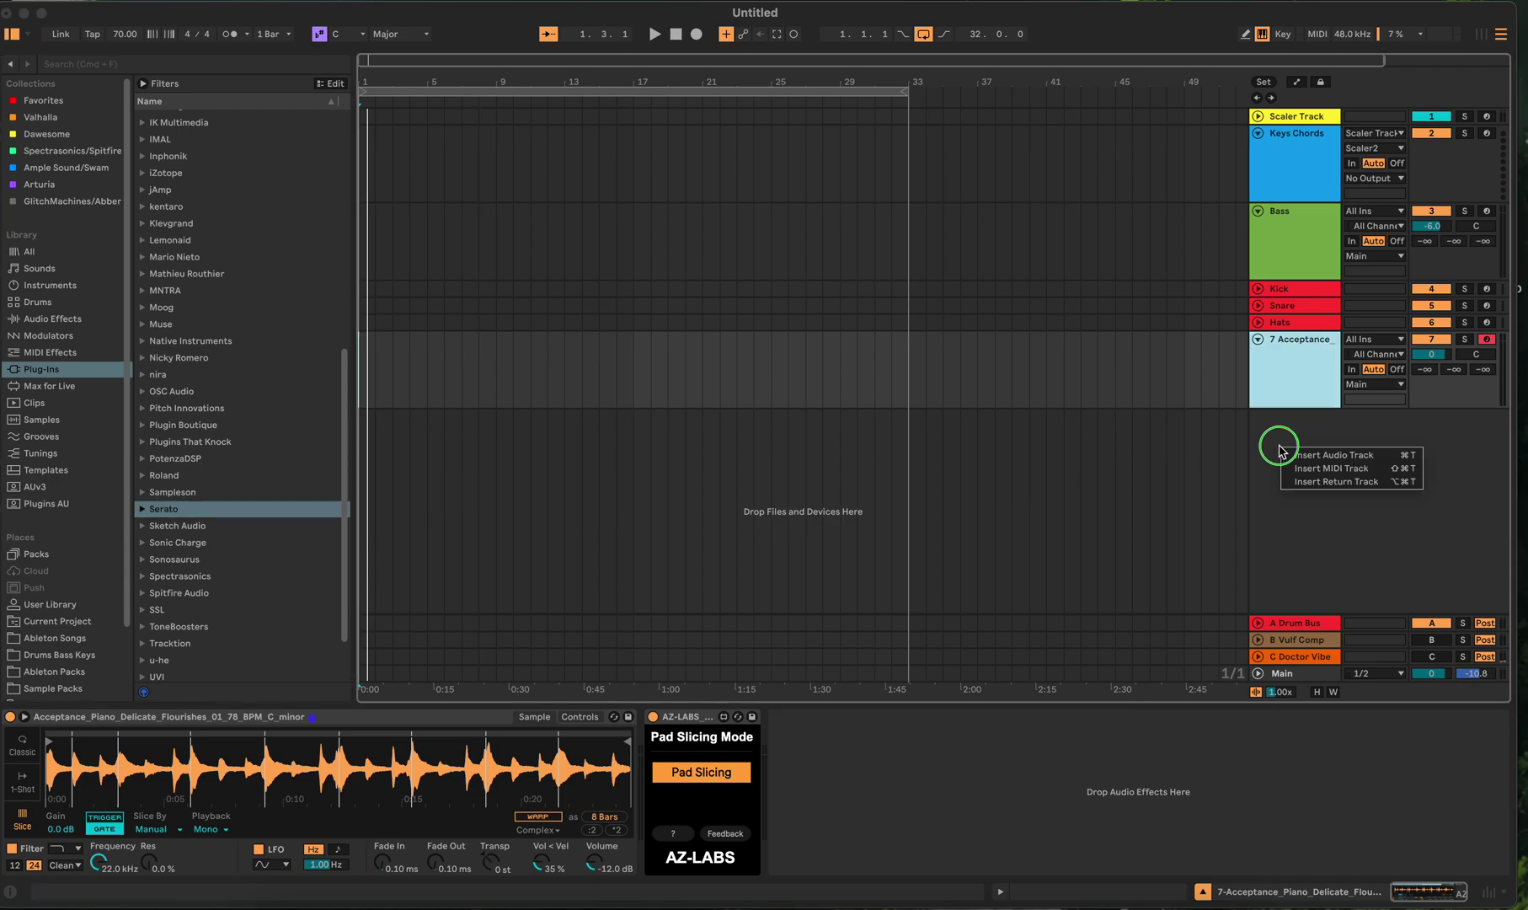
{"action": "left_click", "coordinate": [1303, 470]}
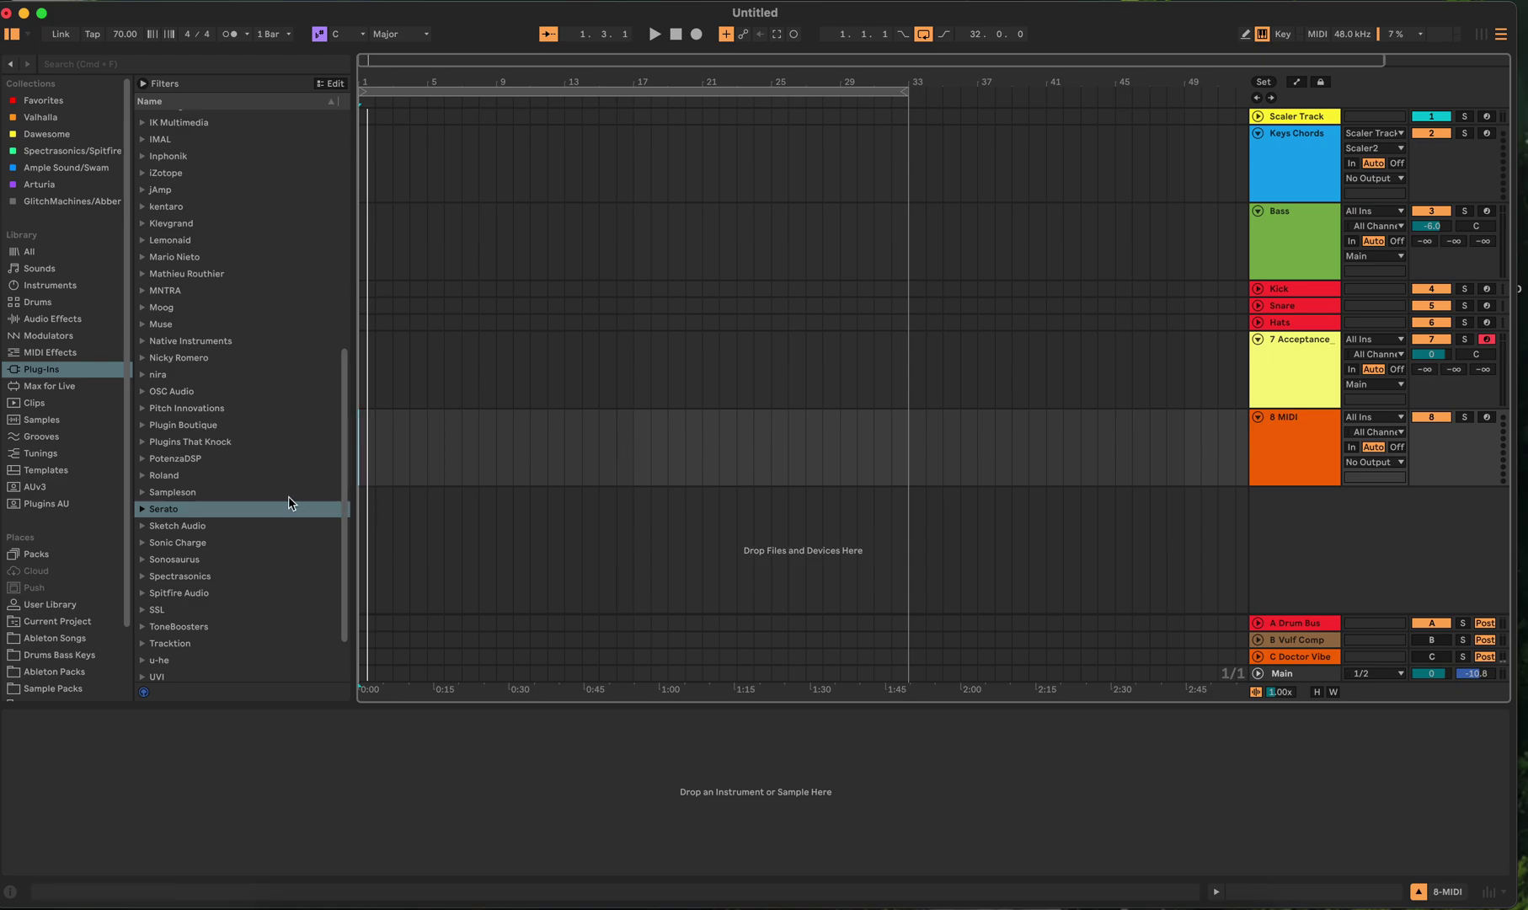
Expand Serato and drag Serato Sample onto the new 8 MIDI track
{"action": "left_click", "coordinate": [165, 509]}
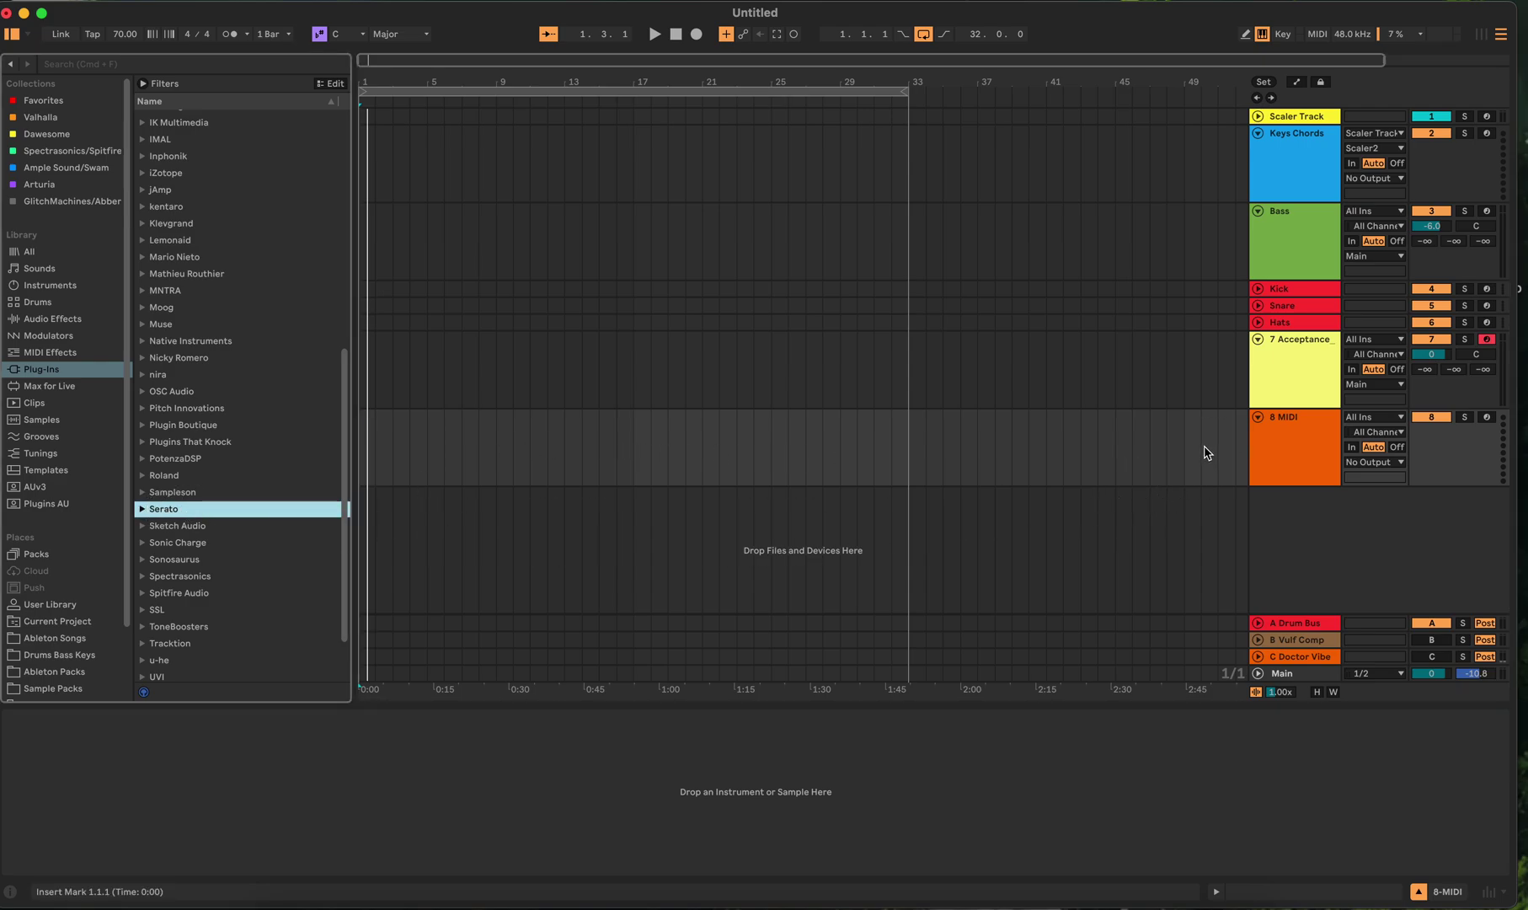
{"action": "left_click_drag", "start_coordinate": [160, 510], "coordinate": [168, 770]}
{"action": "left_click", "coordinate": [908, 426]}
{"action": "left_click", "coordinate": [772, 444]}
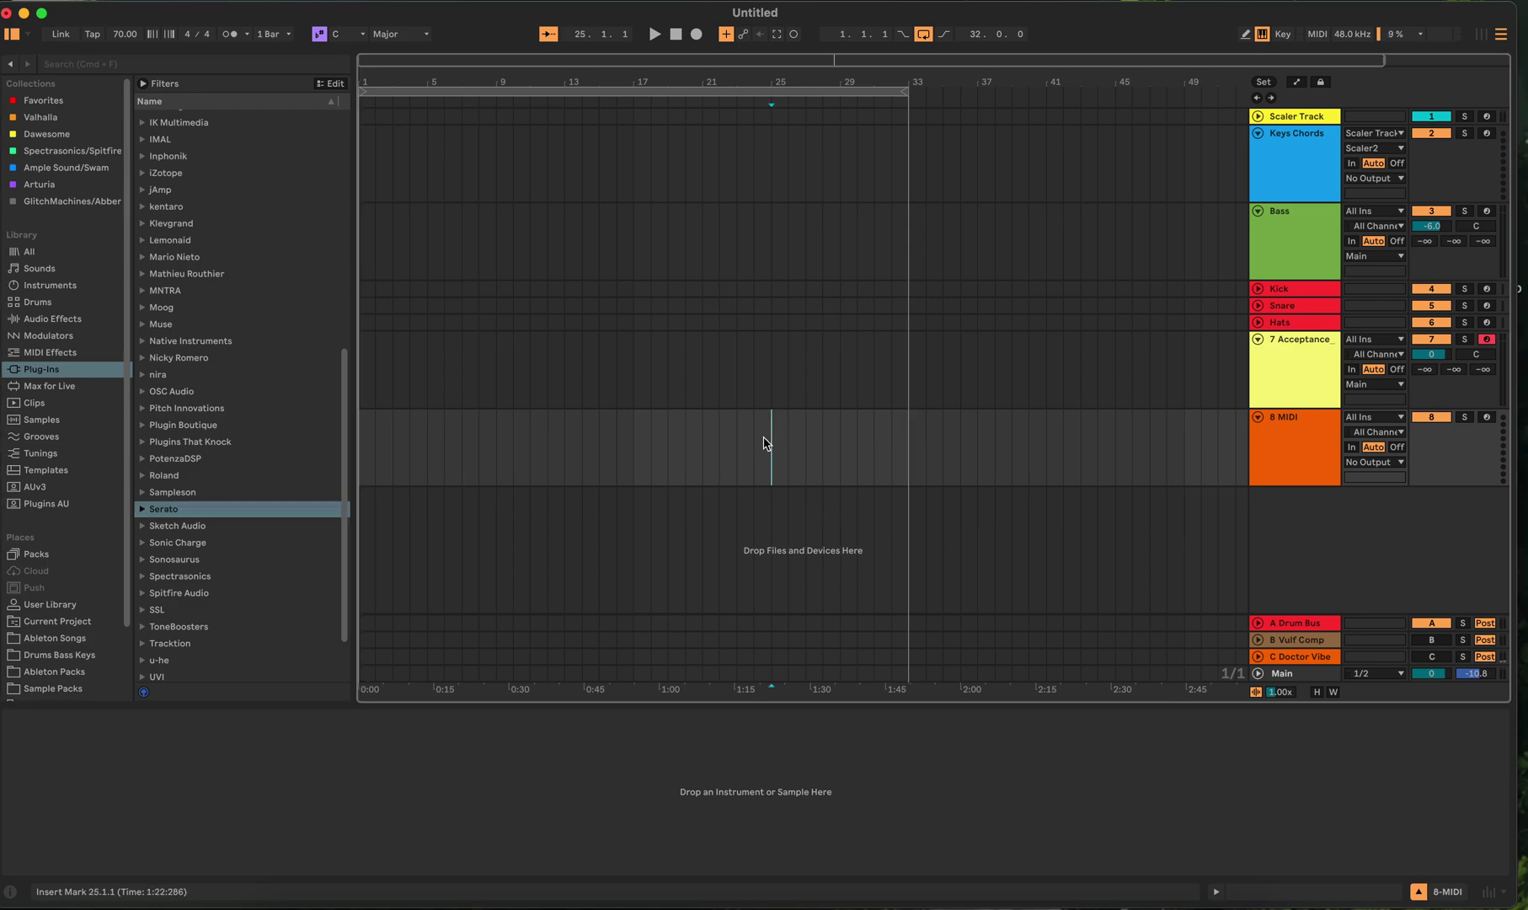
{"action": "left_click", "coordinate": [143, 508]}
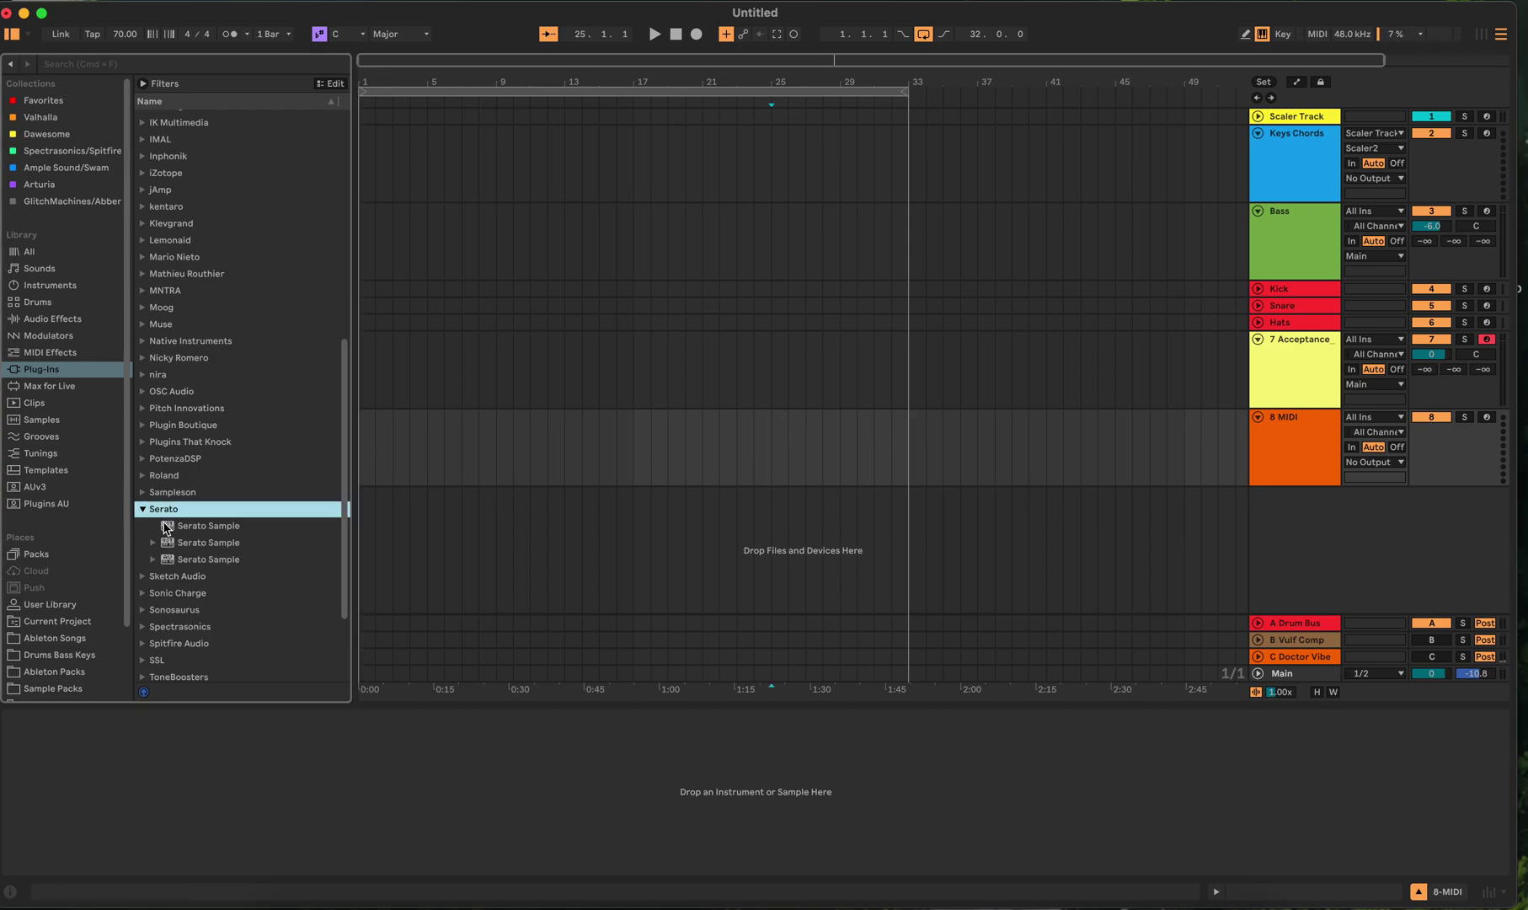
{"action": "left_click_drag", "start_coordinate": [159, 563], "coordinate": [270, 781]}
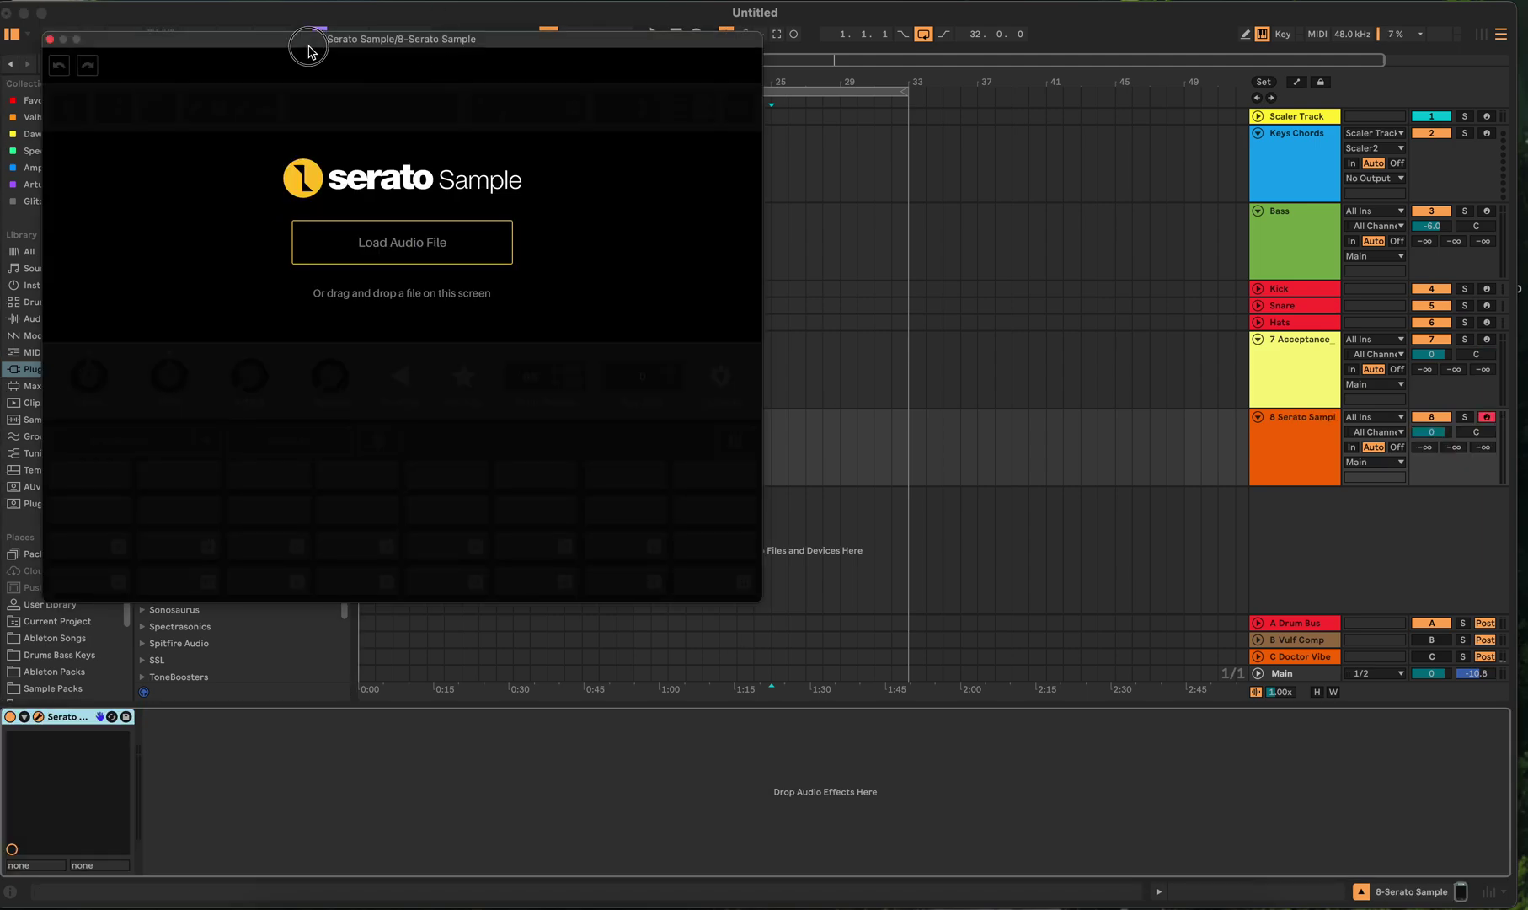
Move the Serato window aside and drag an Acceptance piano WAV from Sample Packs into Serato Sample
{"action": "left_click_drag", "start_coordinate": [307, 44], "coordinate": [689, 149]}
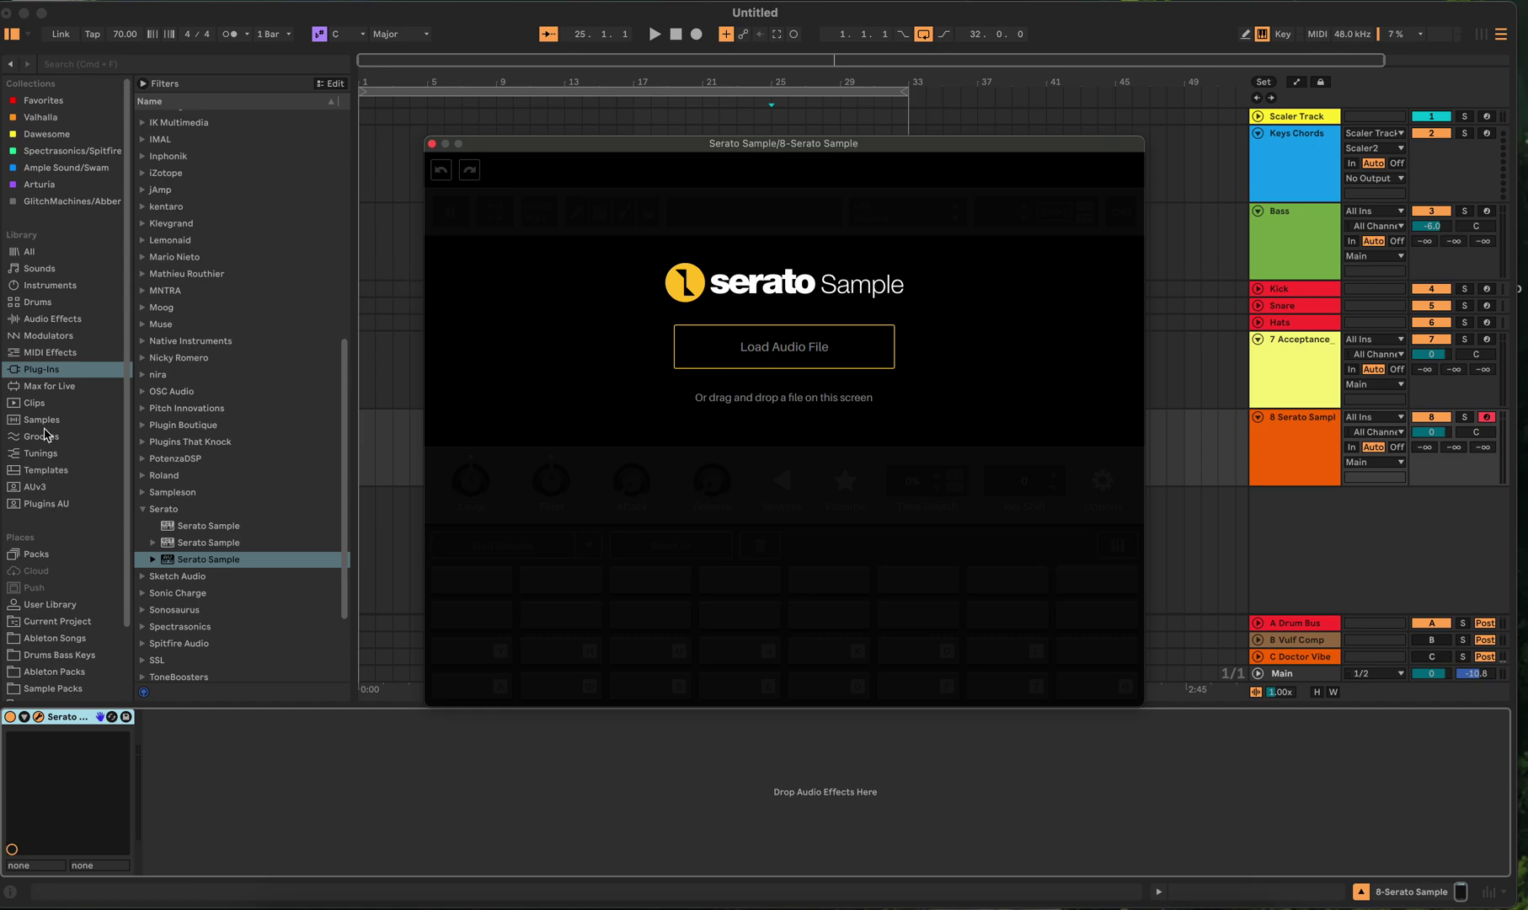
{"action": "scroll", "coordinate": [65, 623], "scroll_direction": "down", "scroll_amount": 2}
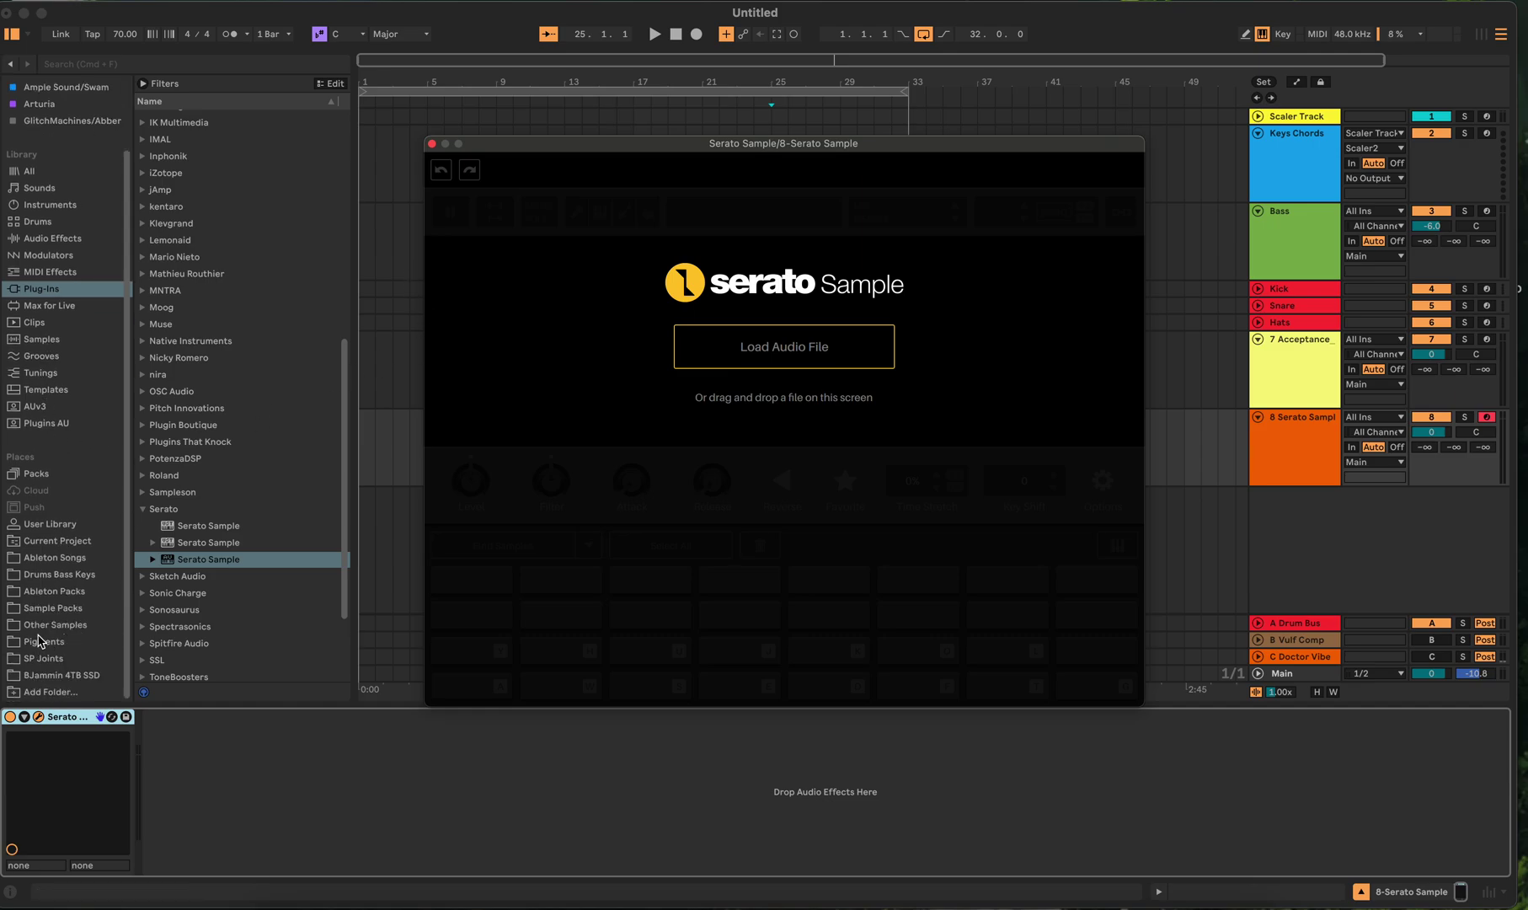
{"action": "left_click", "coordinate": [17, 575]}
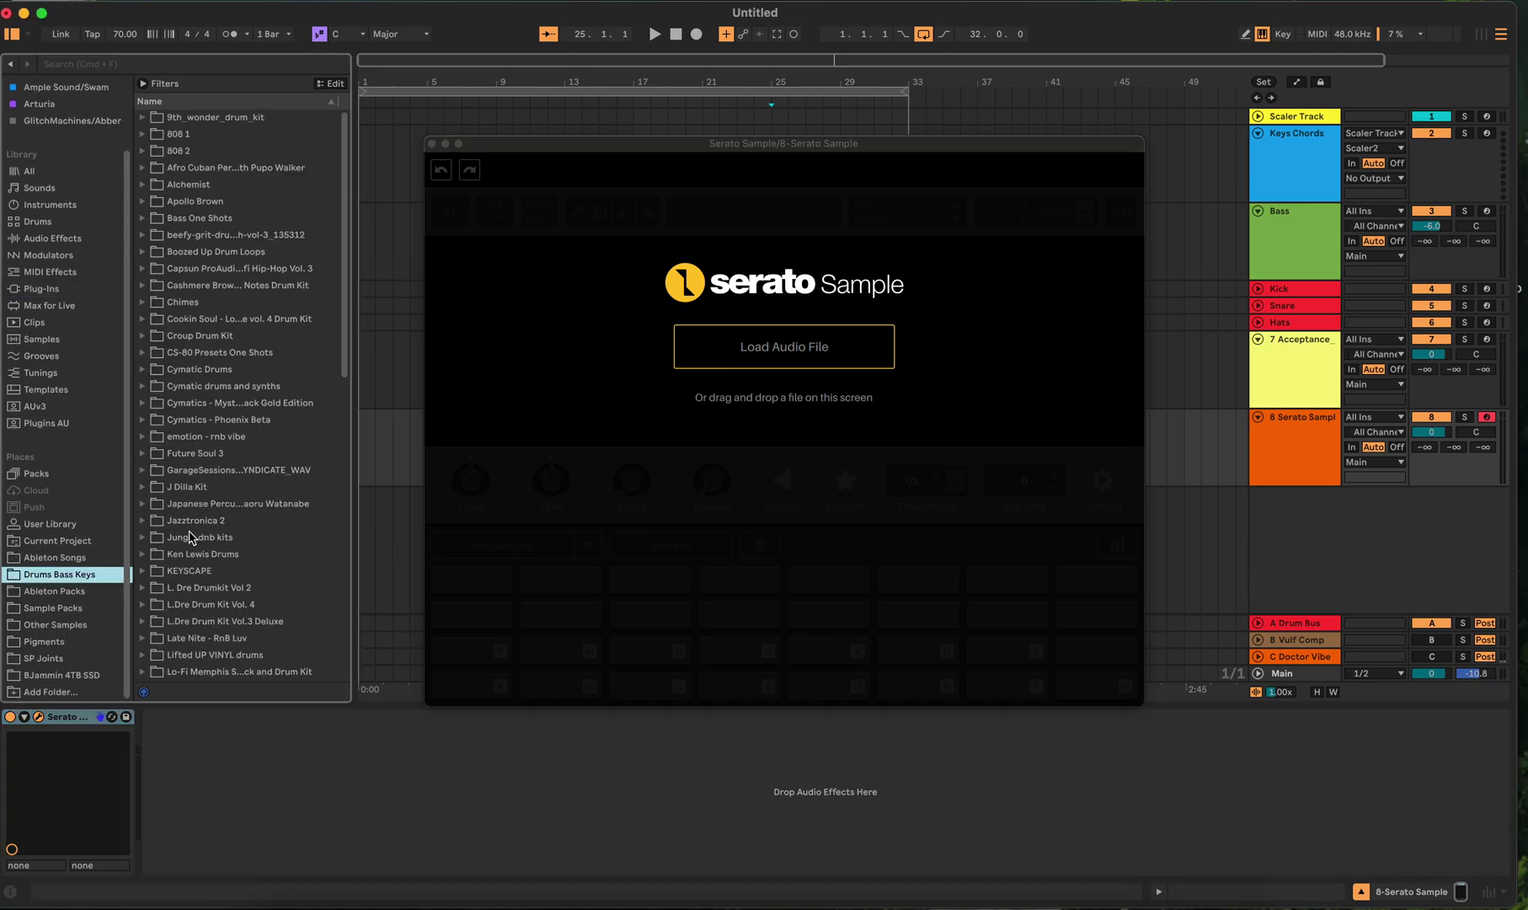
{"action": "scroll", "coordinate": [196, 398], "scroll_direction": "down", "scroll_amount": 5}
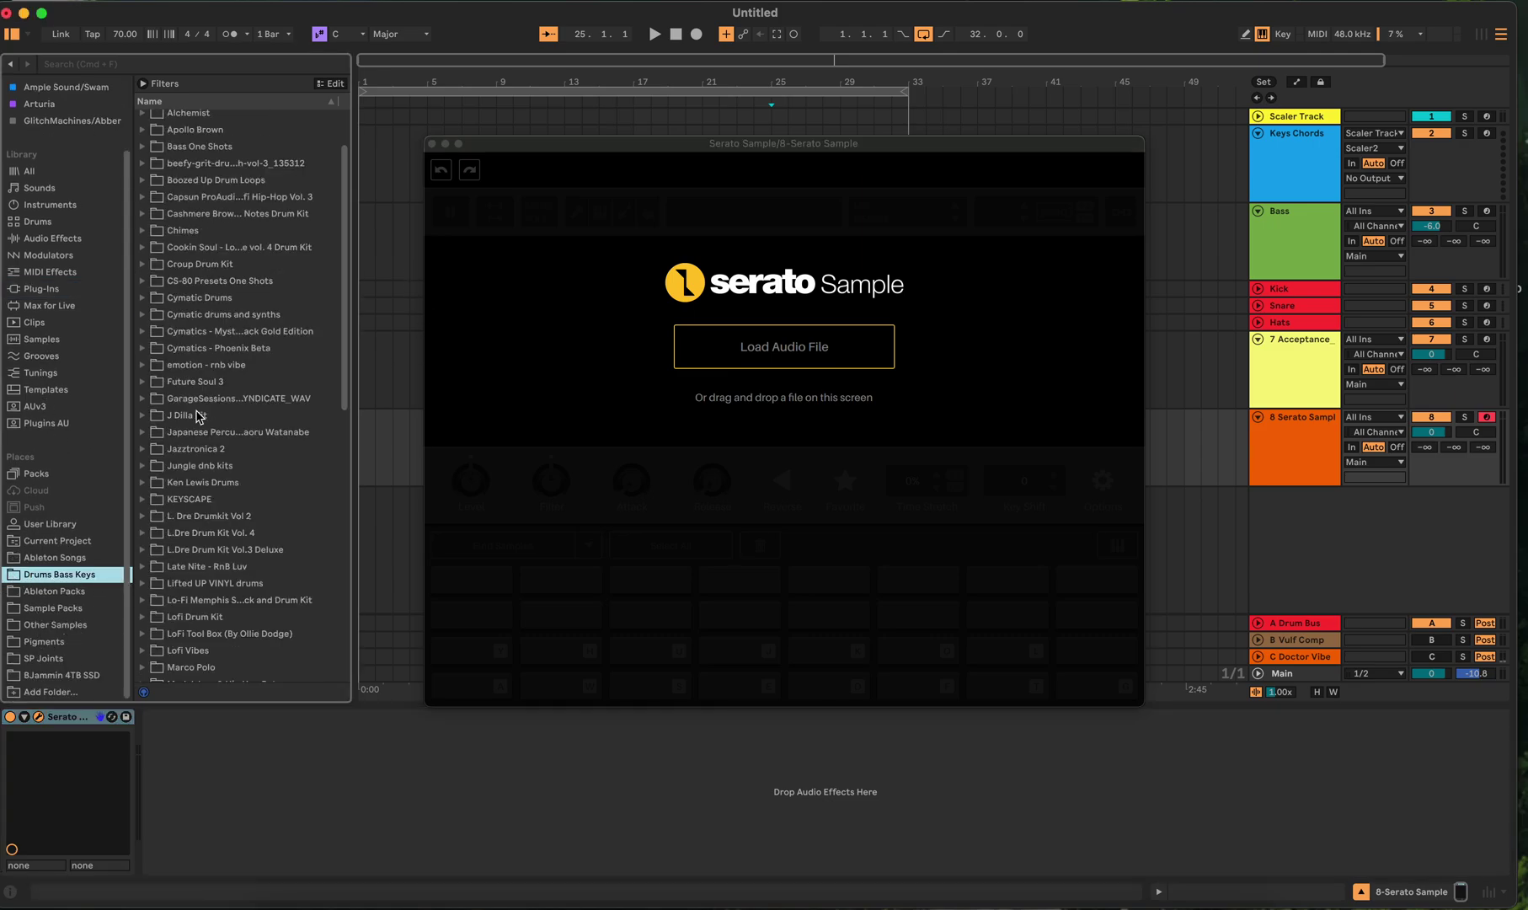
{"action": "left_click", "coordinate": [43, 626]}
{"action": "left_click", "coordinate": [47, 607]}
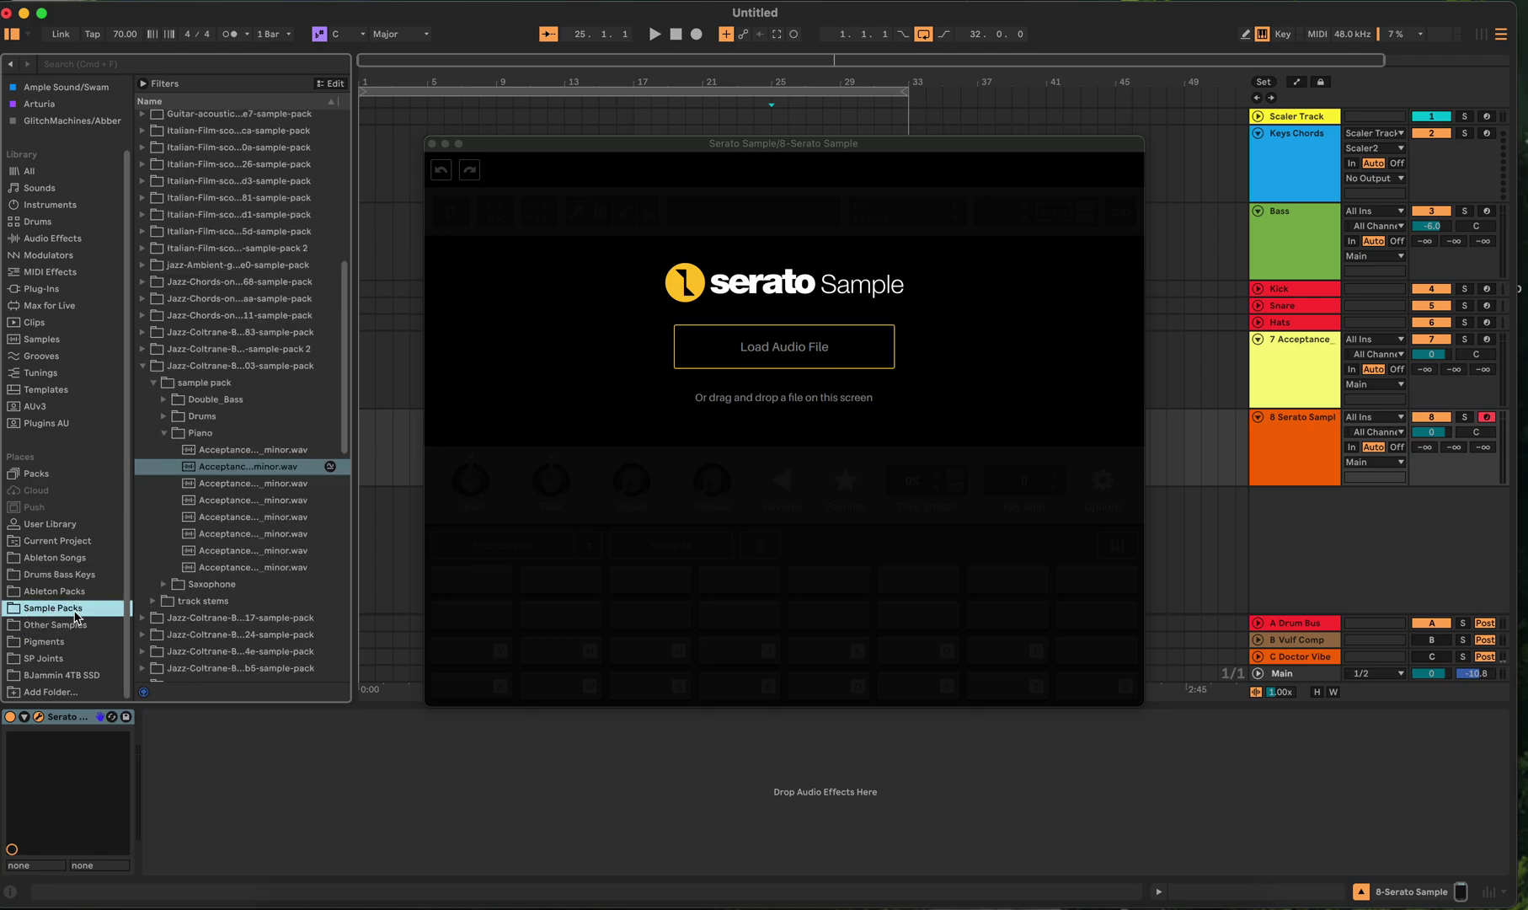
{"action": "left_click", "coordinate": [207, 468]}
{"action": "left_click_drag", "start_coordinate": [206, 470], "coordinate": [747, 355]}
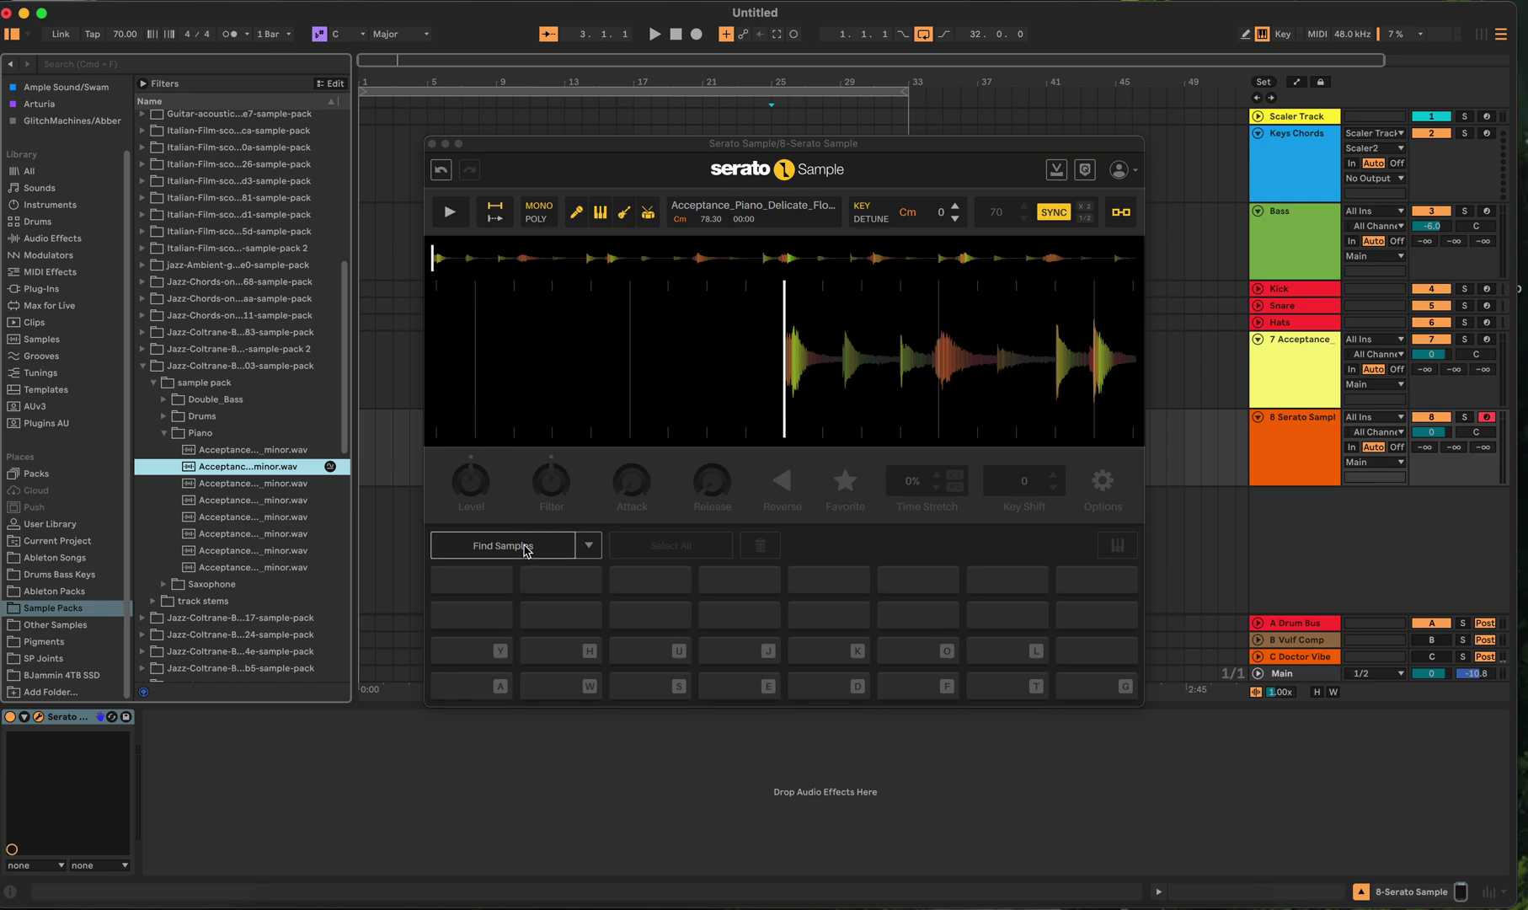
Slice the Acceptance piano sample into 12 pad-mapped cue points using Find Samples, then audition playback
{"action": "left_click", "coordinate": [587, 545]}
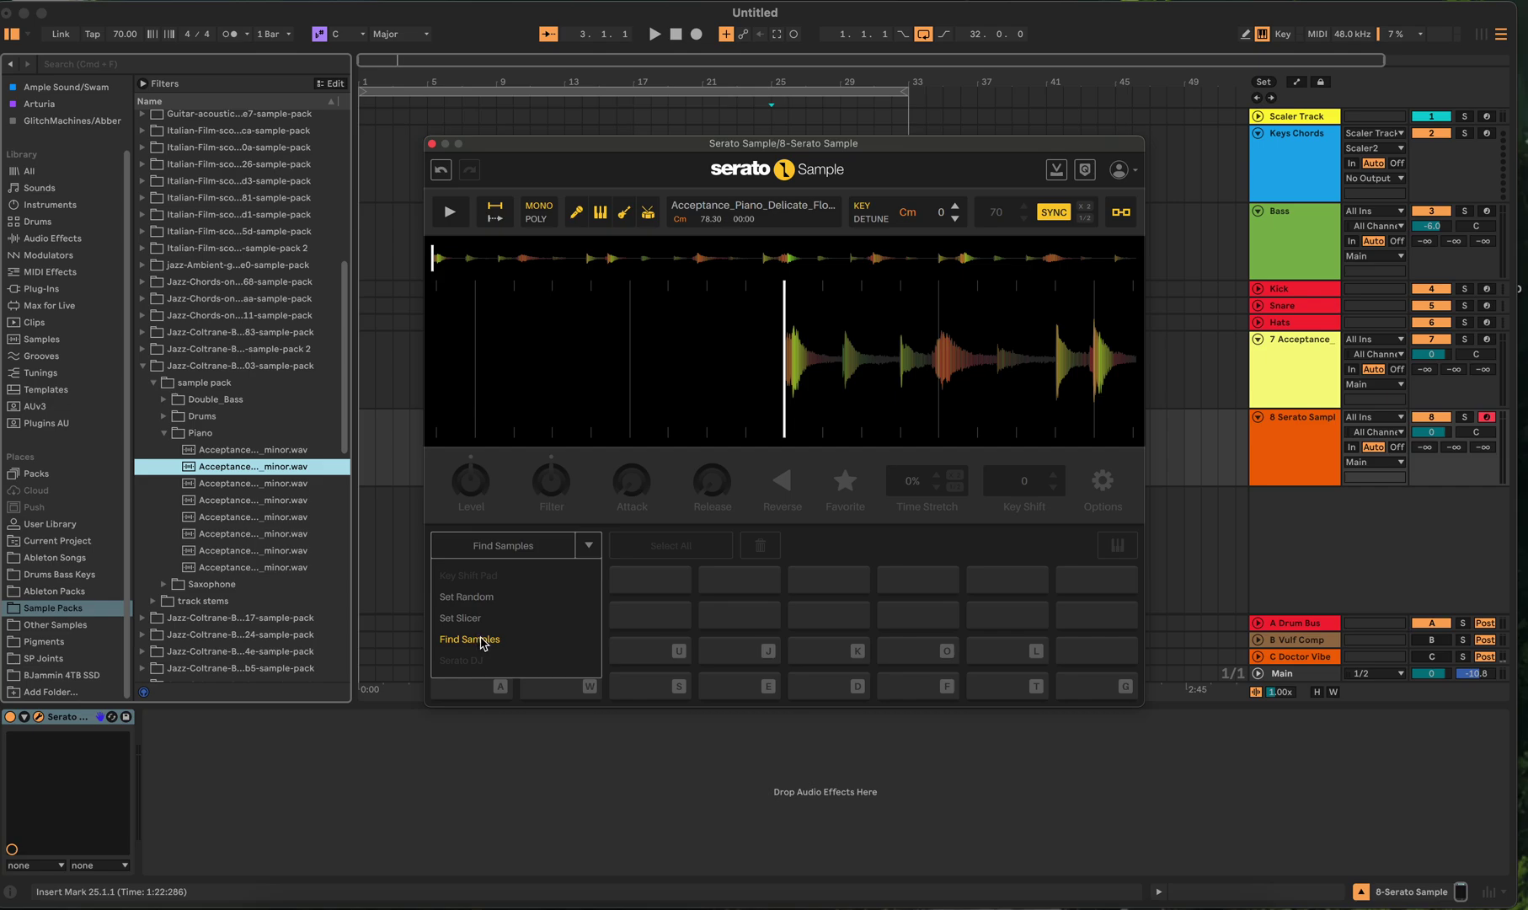
{"action": "left_click", "coordinate": [486, 645]}
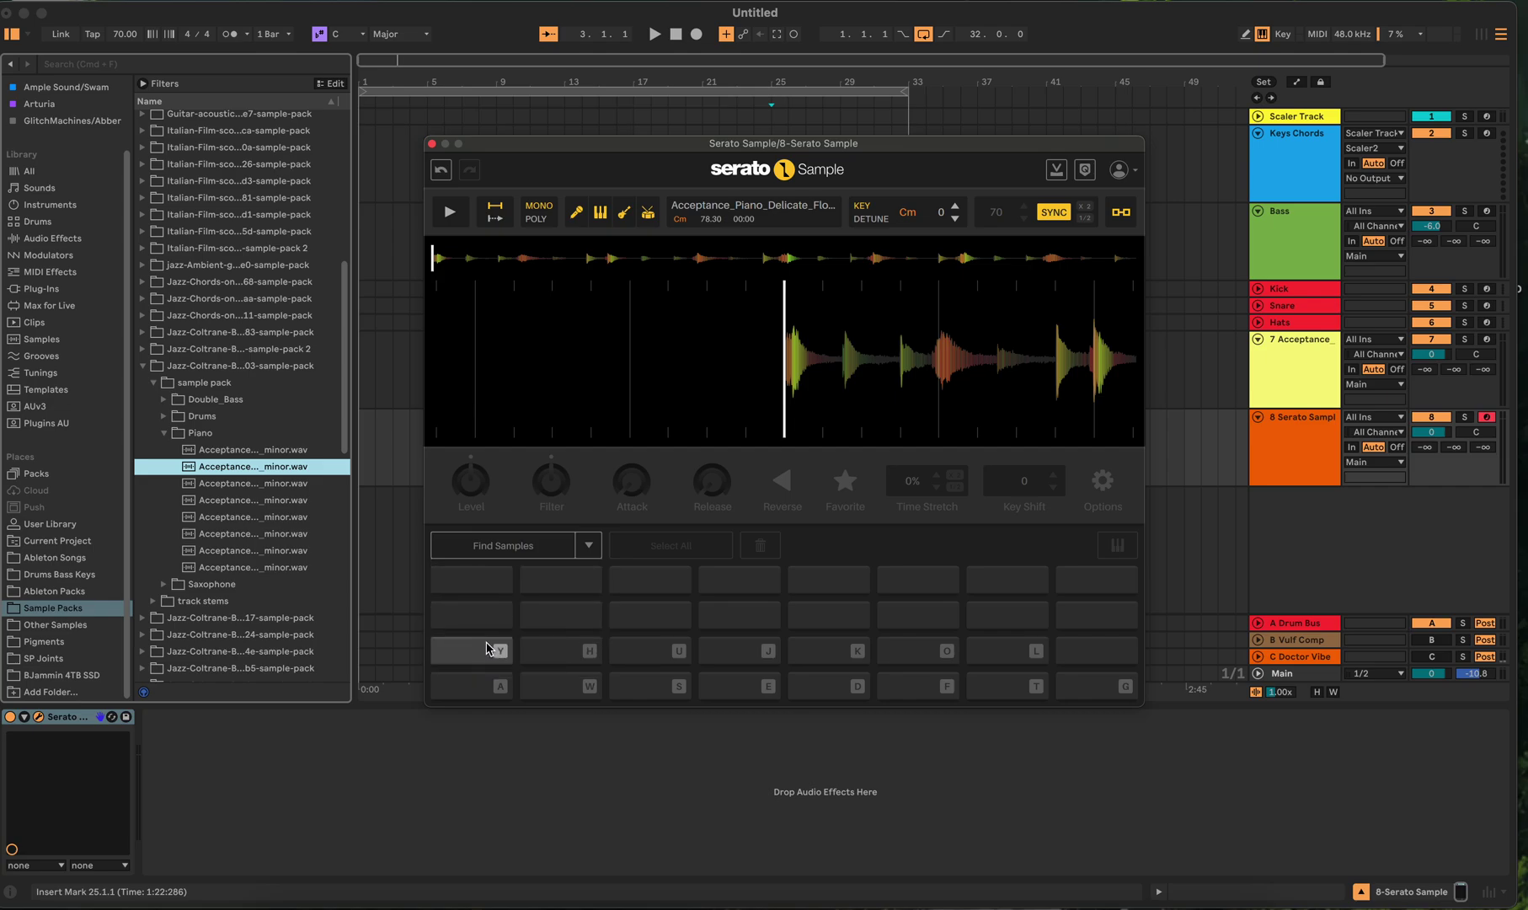
{"action": "left_click", "coordinate": [537, 549]}
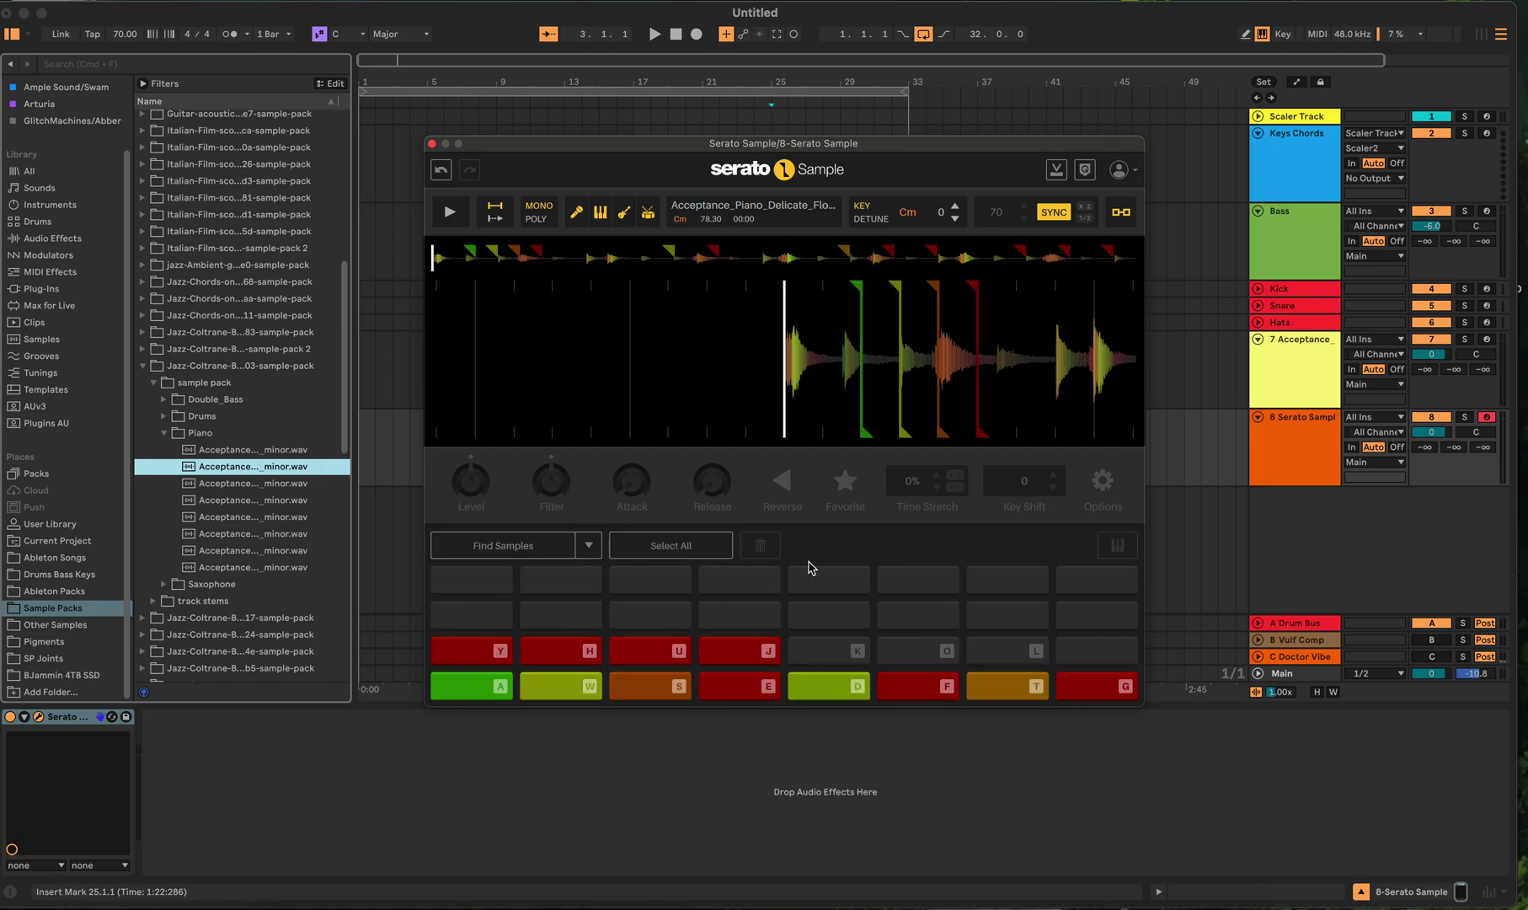
{"action": "left_click", "coordinate": [501, 691]}
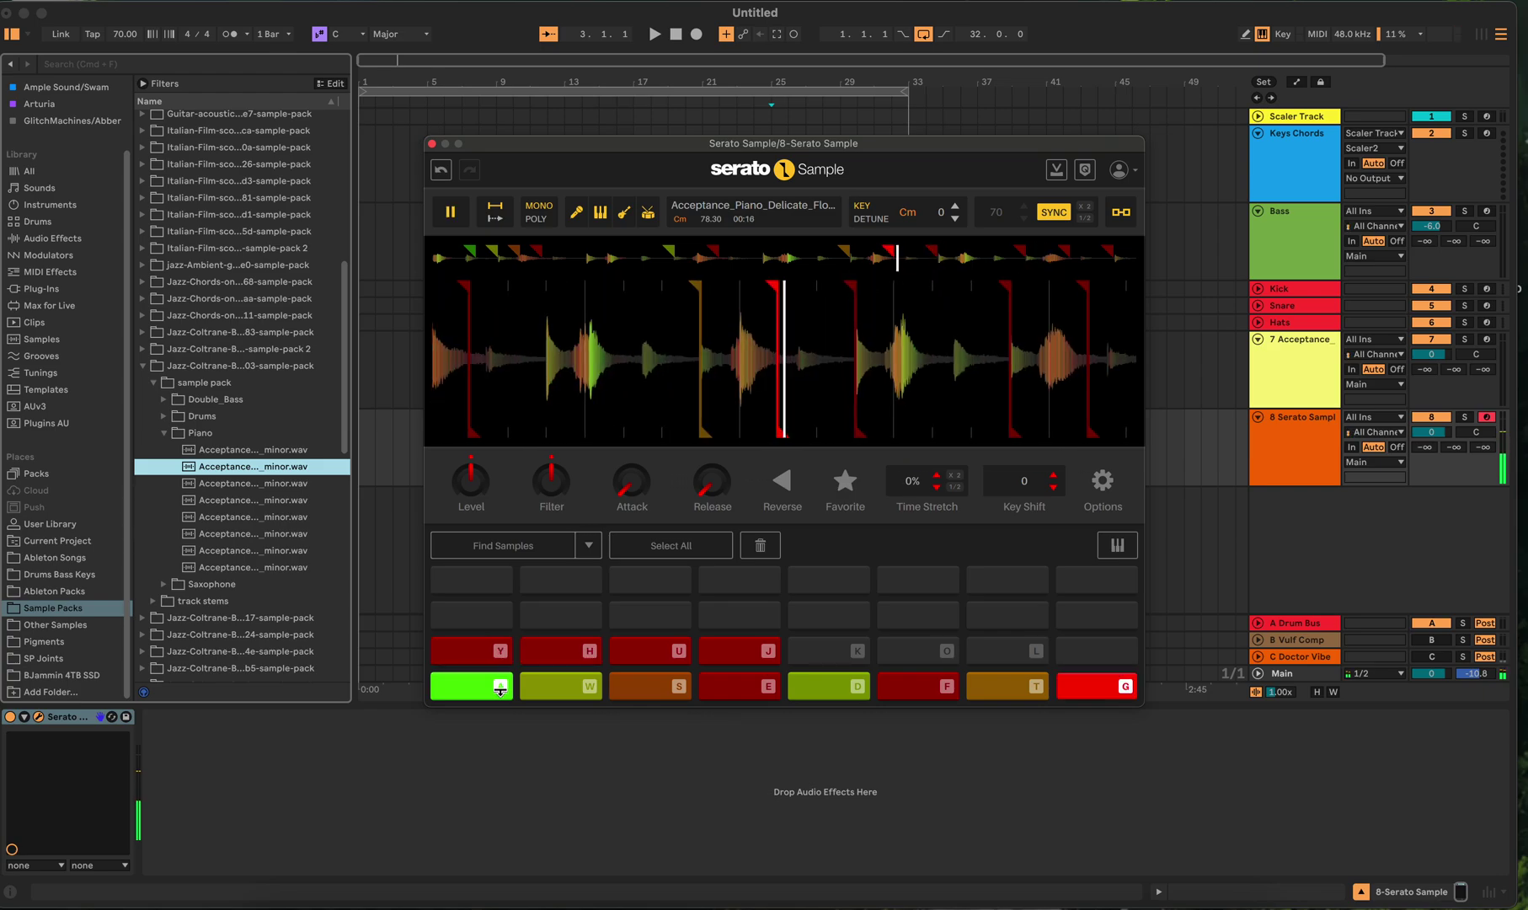
{"action": "left_click", "coordinate": [500, 686]}
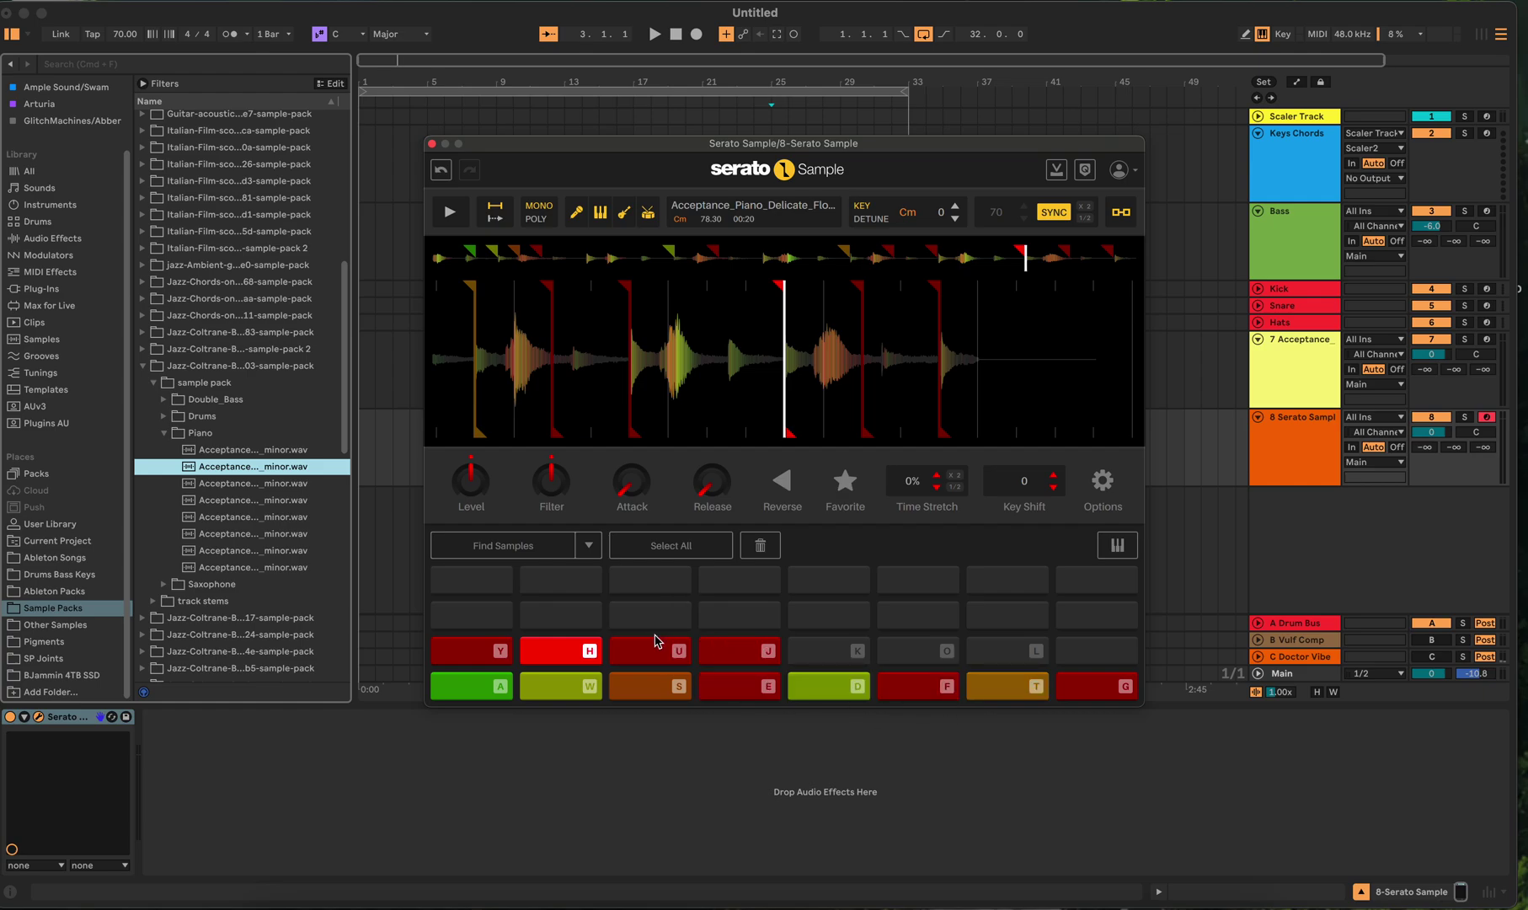
Close Serato, delete the 8-Serato Sample track, and arm the Acceptance piano track 7
{"action": "left_click", "coordinate": [431, 143]}
{"action": "left_click", "coordinate": [1312, 465]}
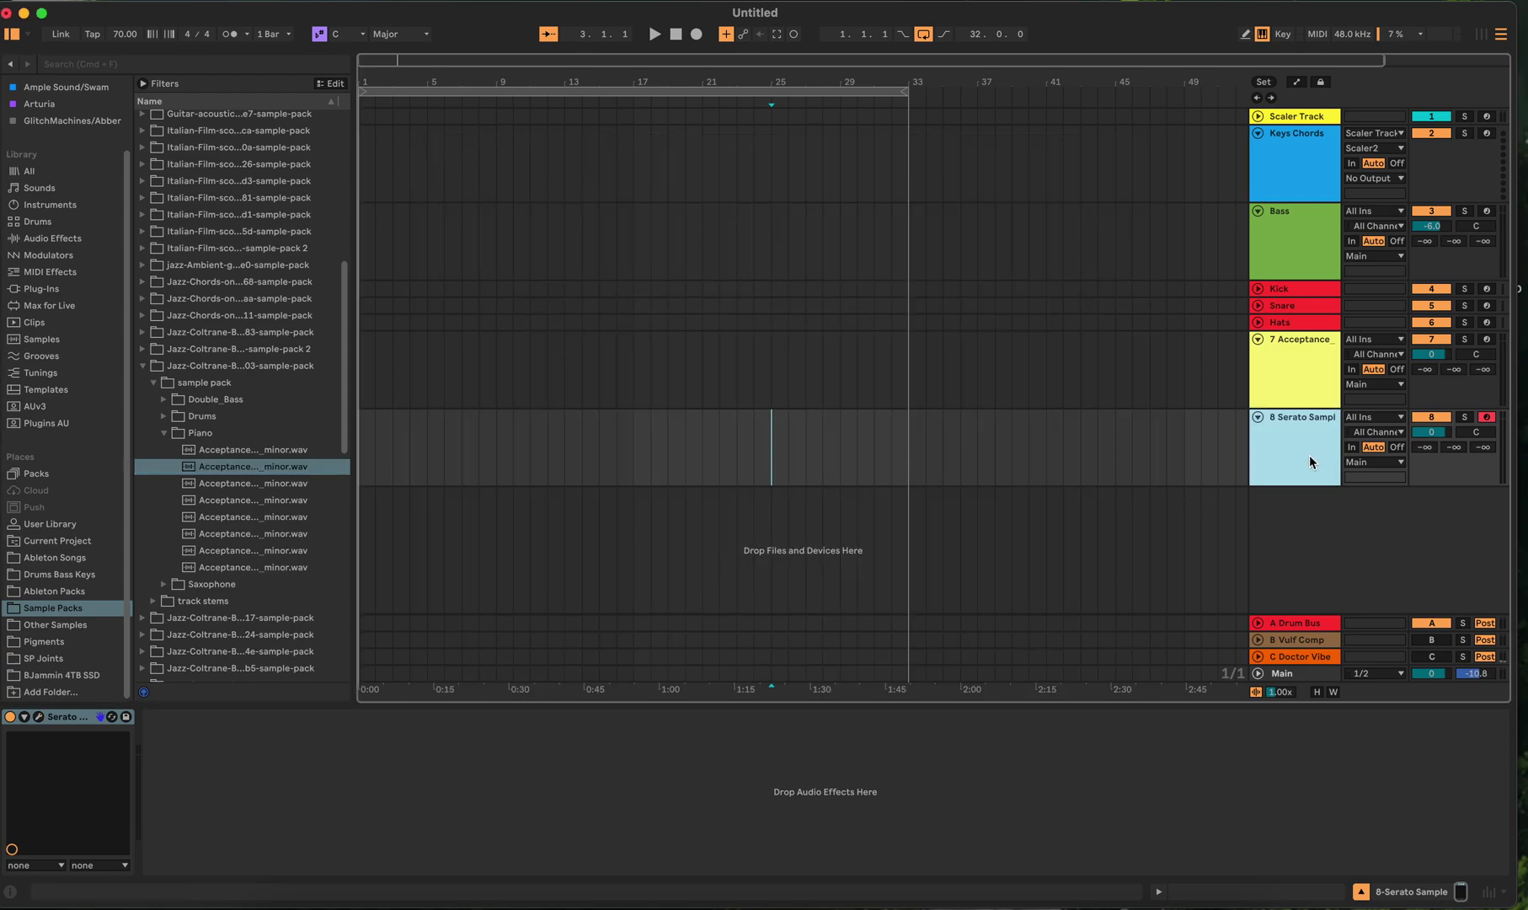
{"action": "key", "text": "Delete"}
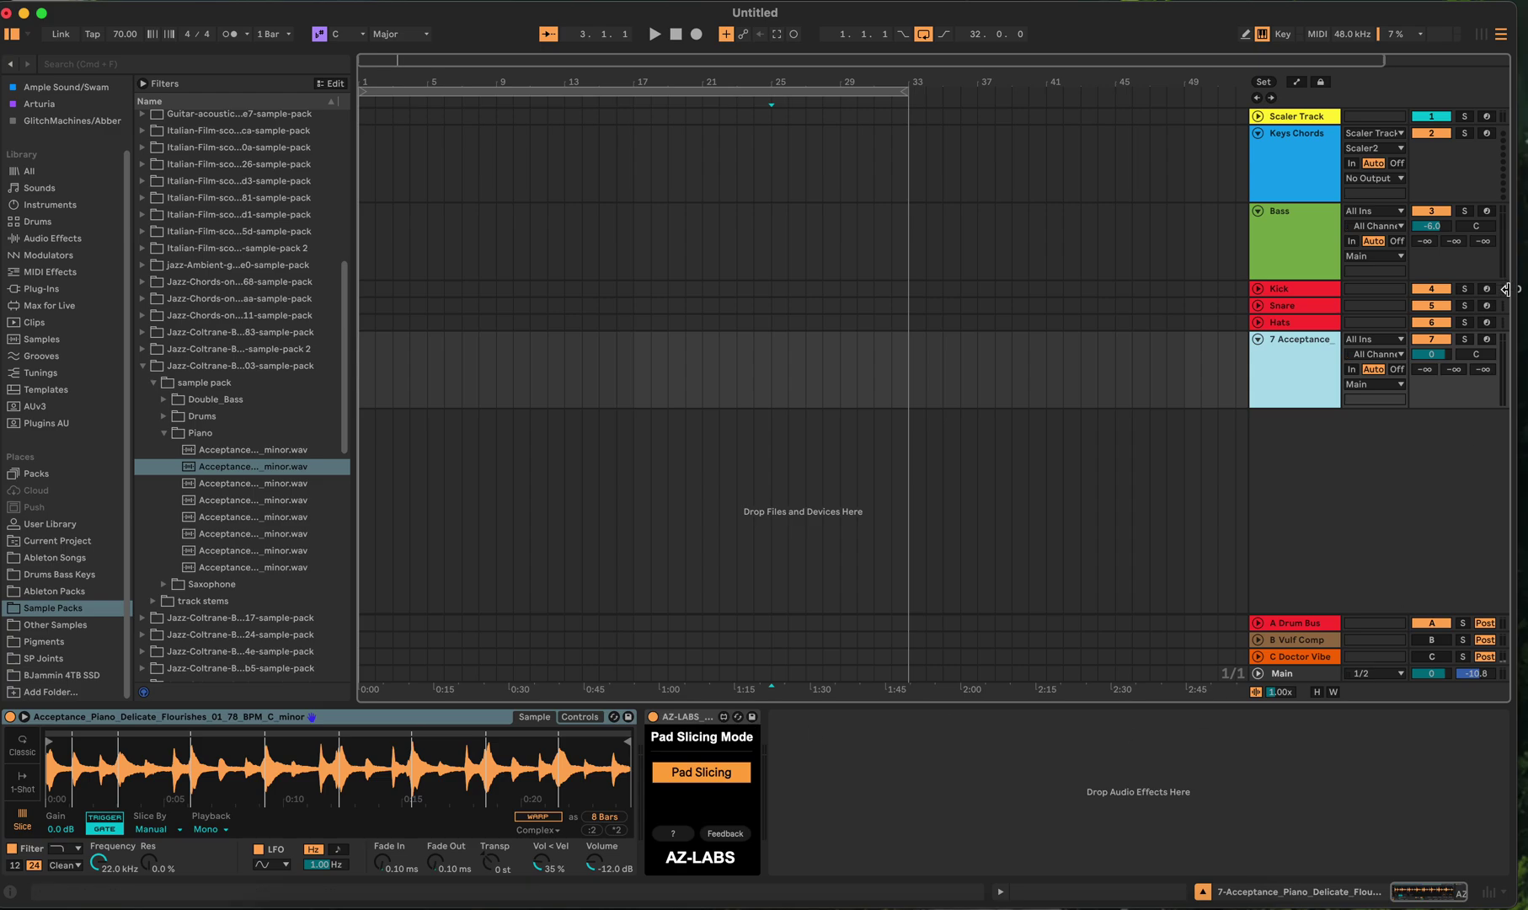
{"action": "left_click", "coordinate": [1487, 340]}
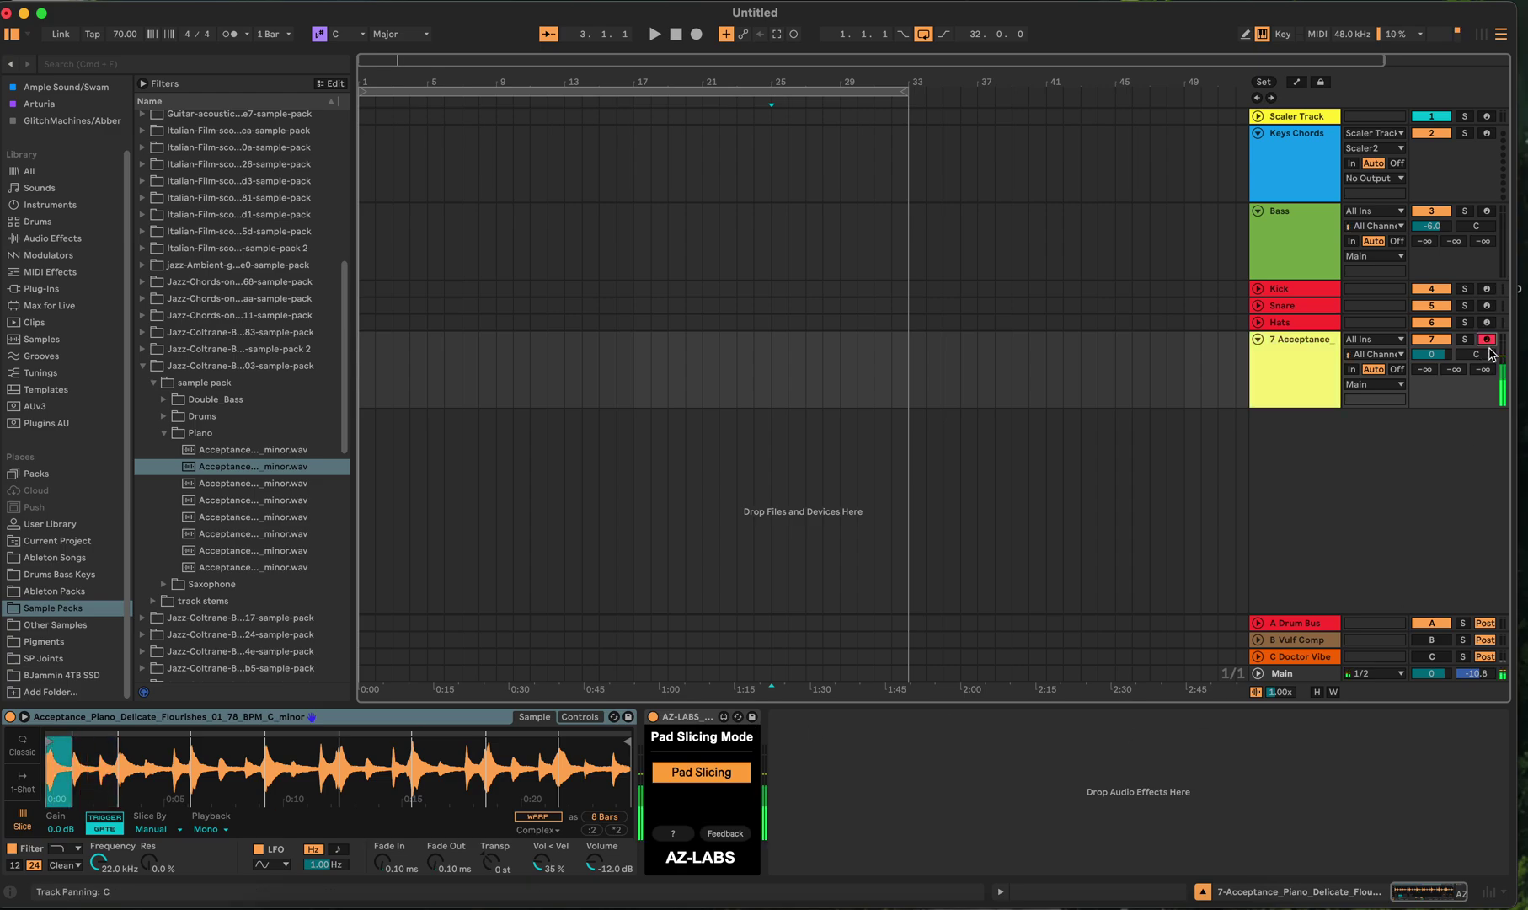